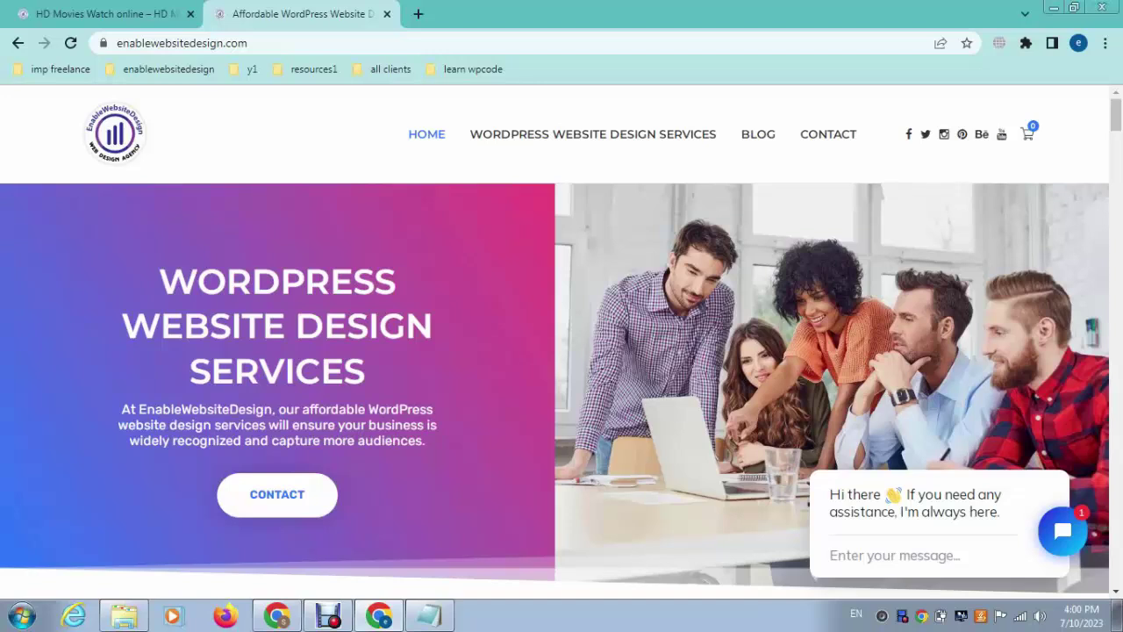
# - Open the HD Movies Watch online site's WordPress dashboard in a new tab and go to the page for adding plugins
pyautogui.hotkey('ctrl', 'Tab')
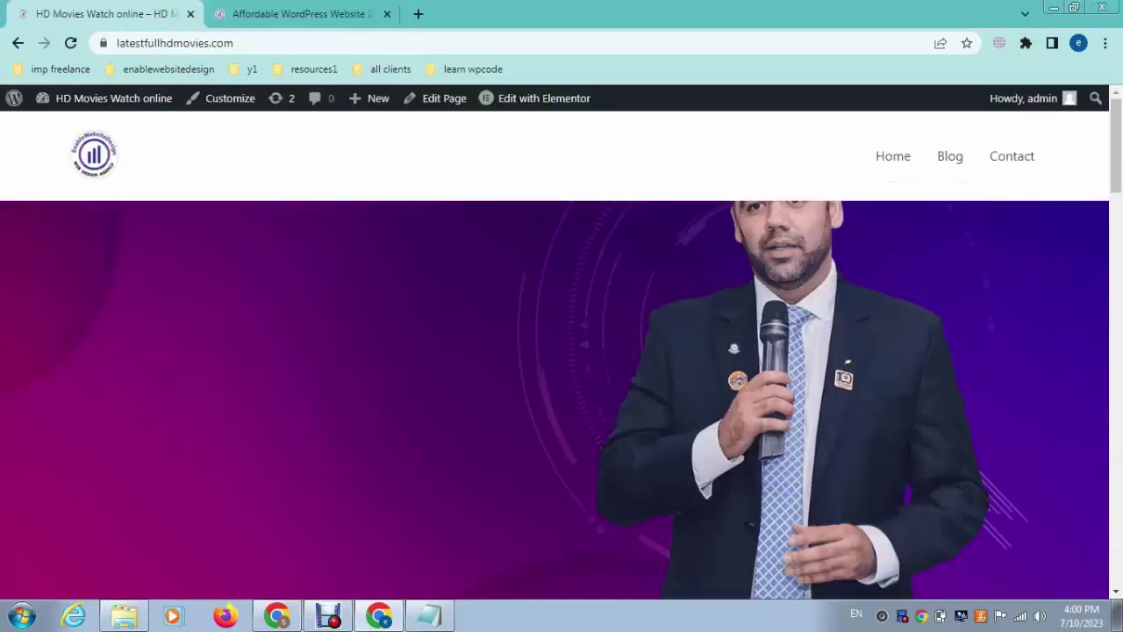
pyautogui.moveTo(106, 98)
pyautogui.rightClick(59, 125)
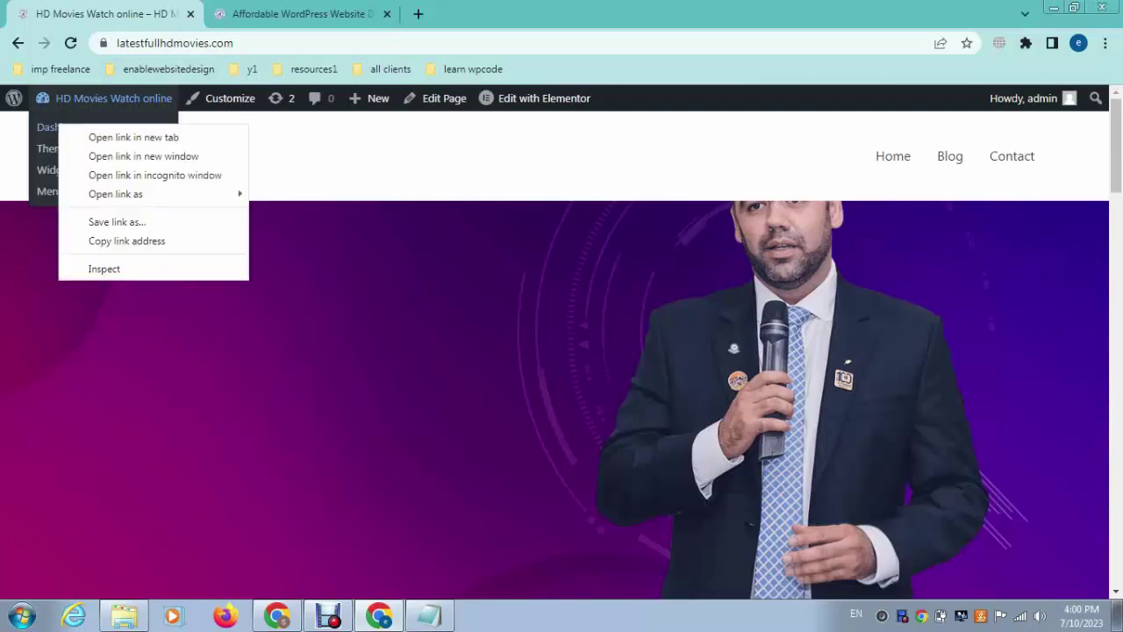
pyautogui.click(133, 137)
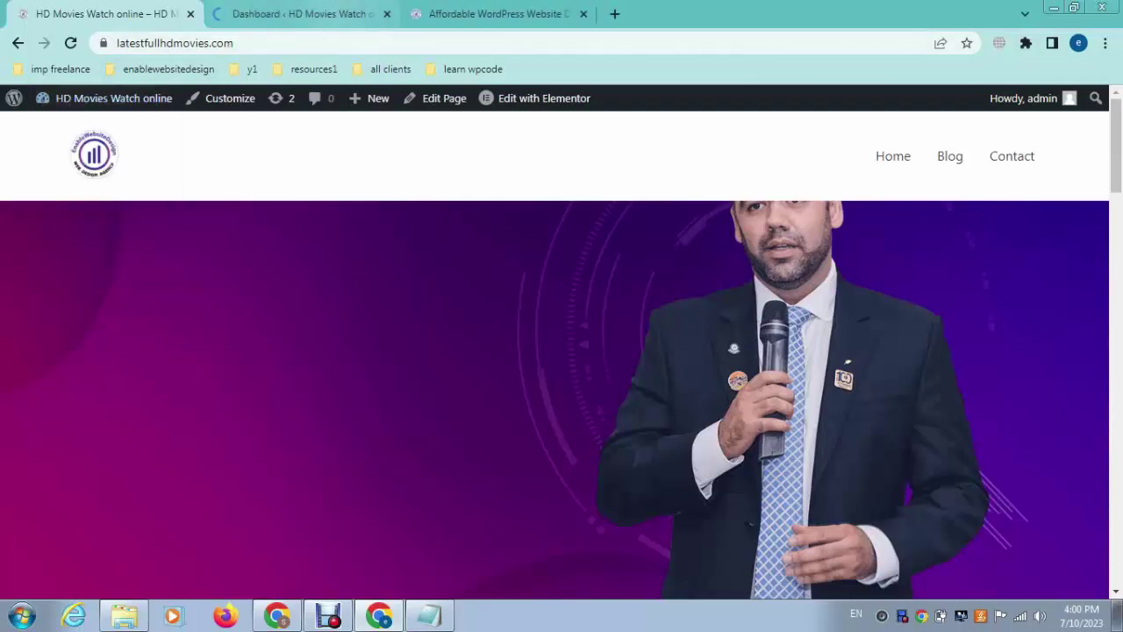
pyautogui.hotkey('ctrl', 'Tab')
pyautogui.moveTo(78, 474)
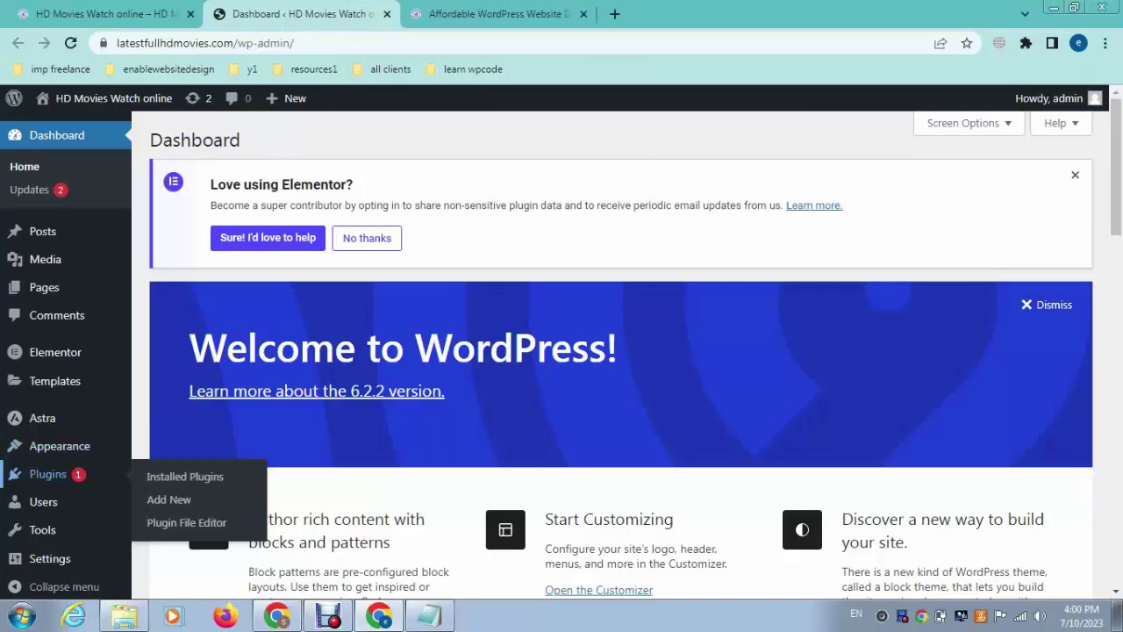
pyautogui.click(168, 499)
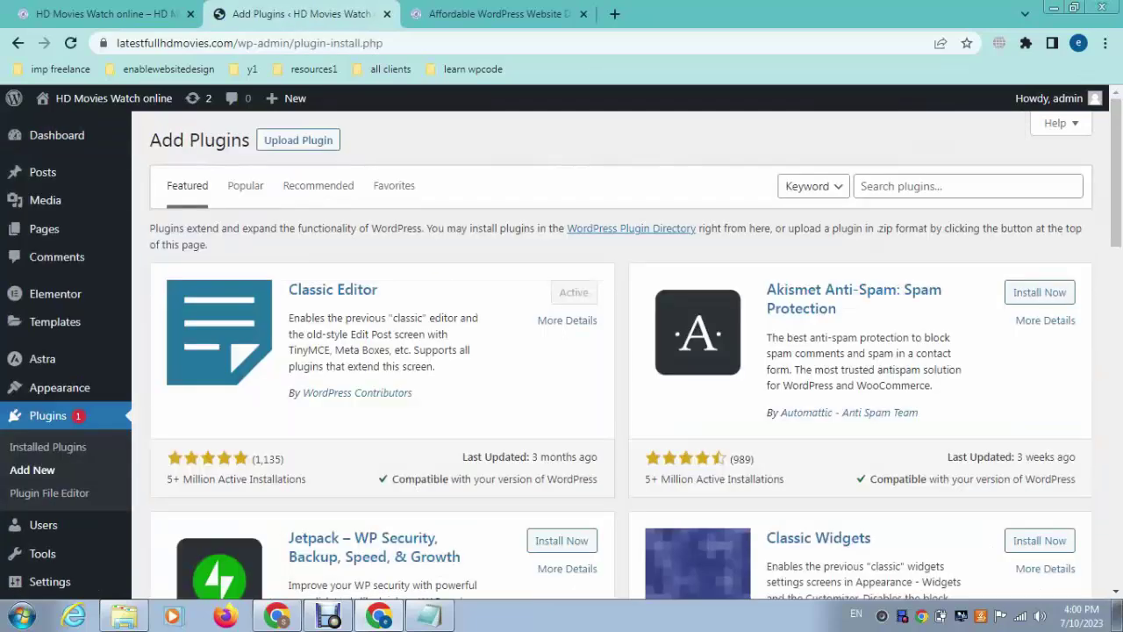
# - Search the plugin directory for "social network"
pyautogui.click(967, 186)
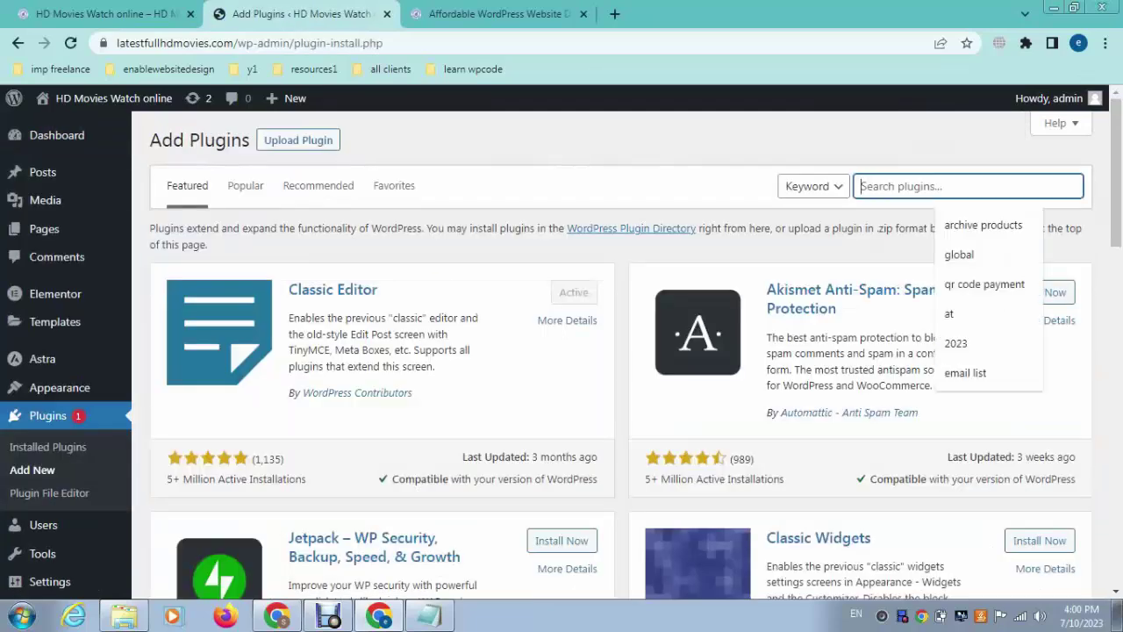
pyautogui.write('social netow')
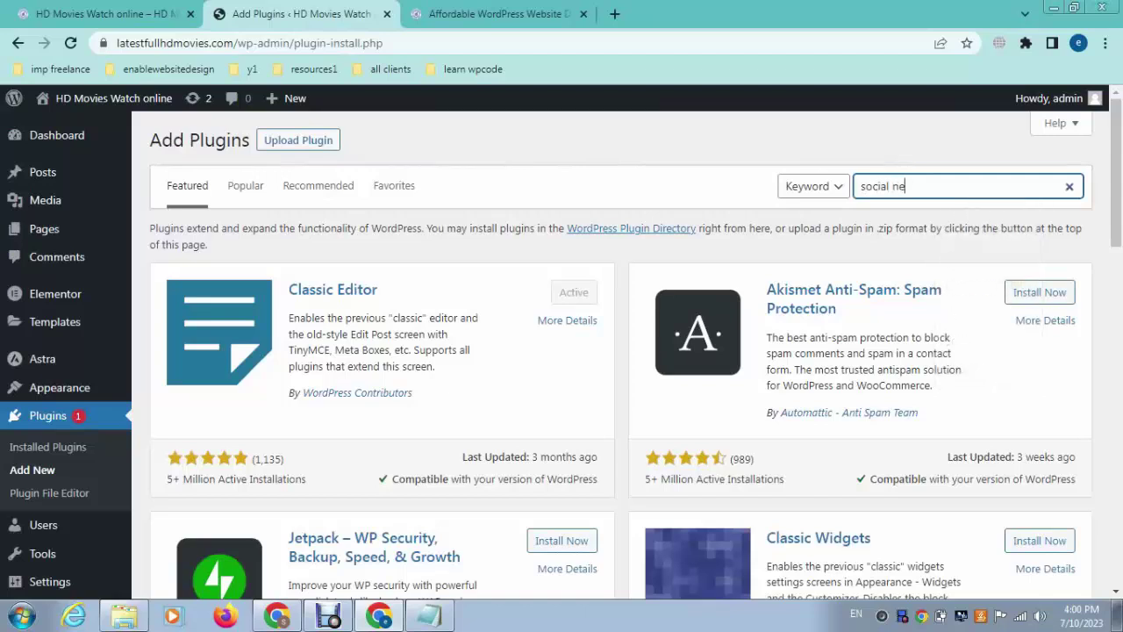
pyautogui.write('rk')
pyautogui.press('BackSpace')
pyautogui.press('BackSpace')
pyautogui.write('work')
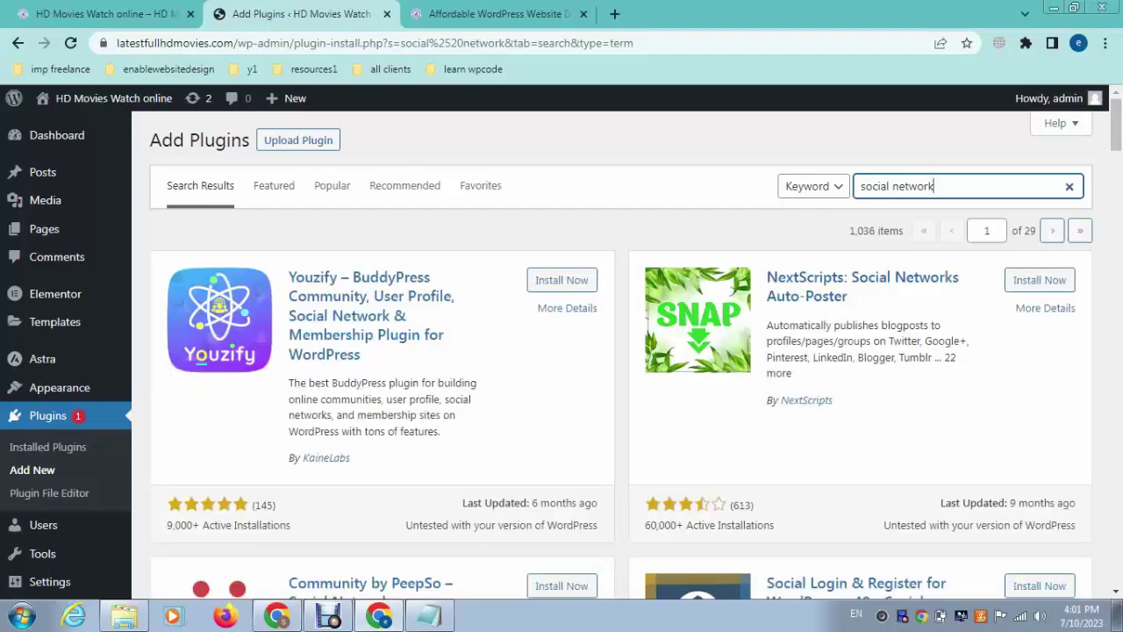
# - Install and activate the "Community by PeepSo – Social Network, Membership, Registration, User Profiles" plugin
pyautogui.scroll(-3, 620, 342)
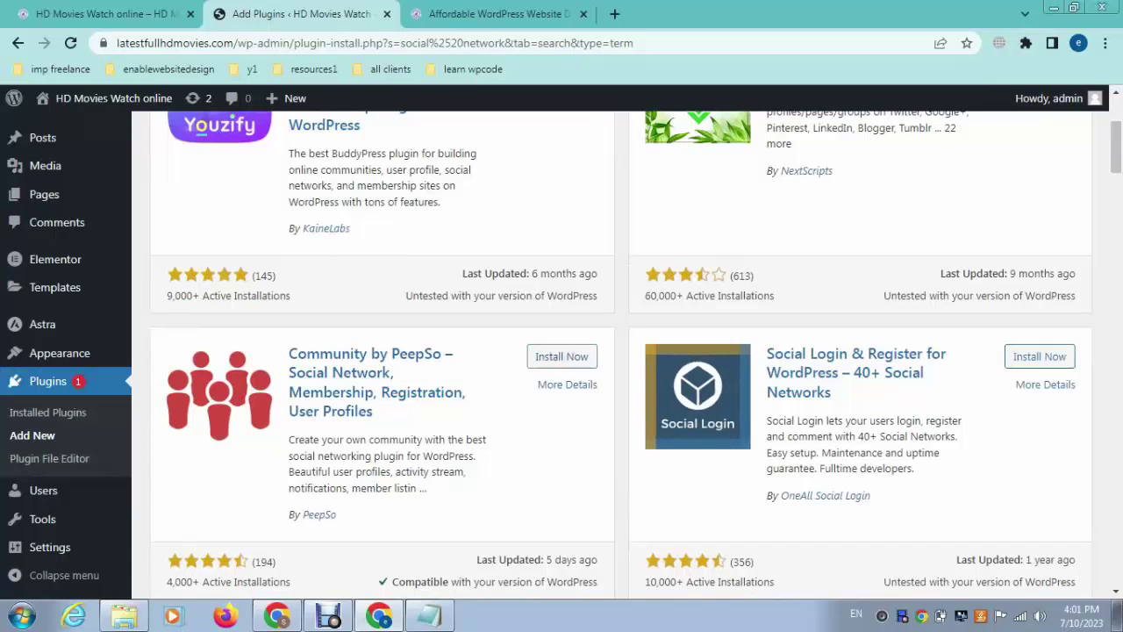
pyautogui.click(561, 357)
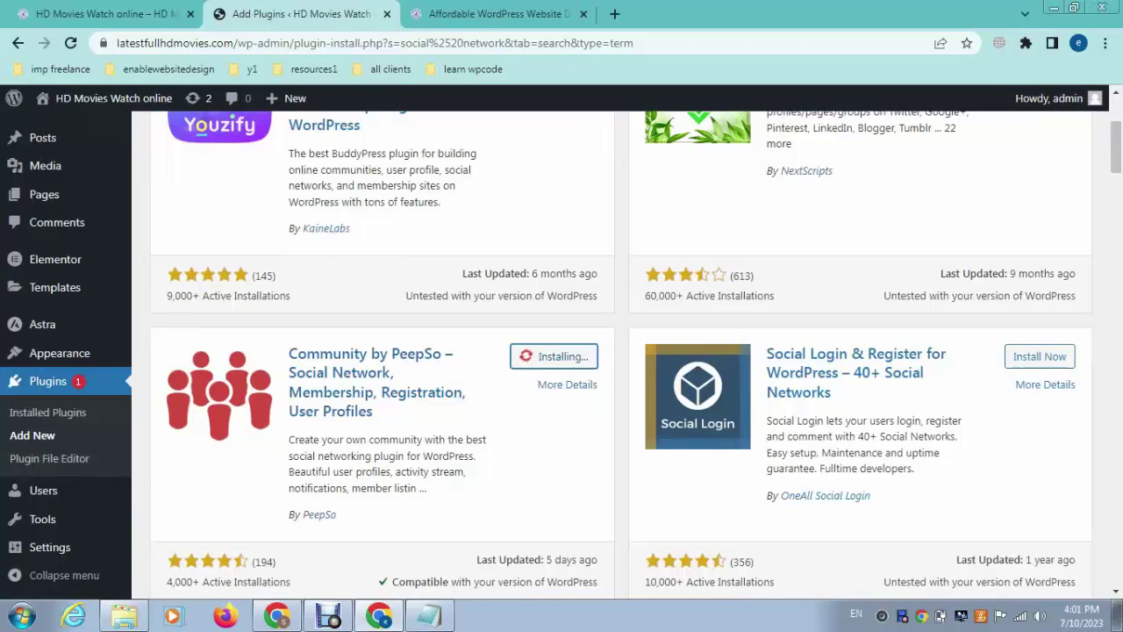
pyautogui.press('Return')
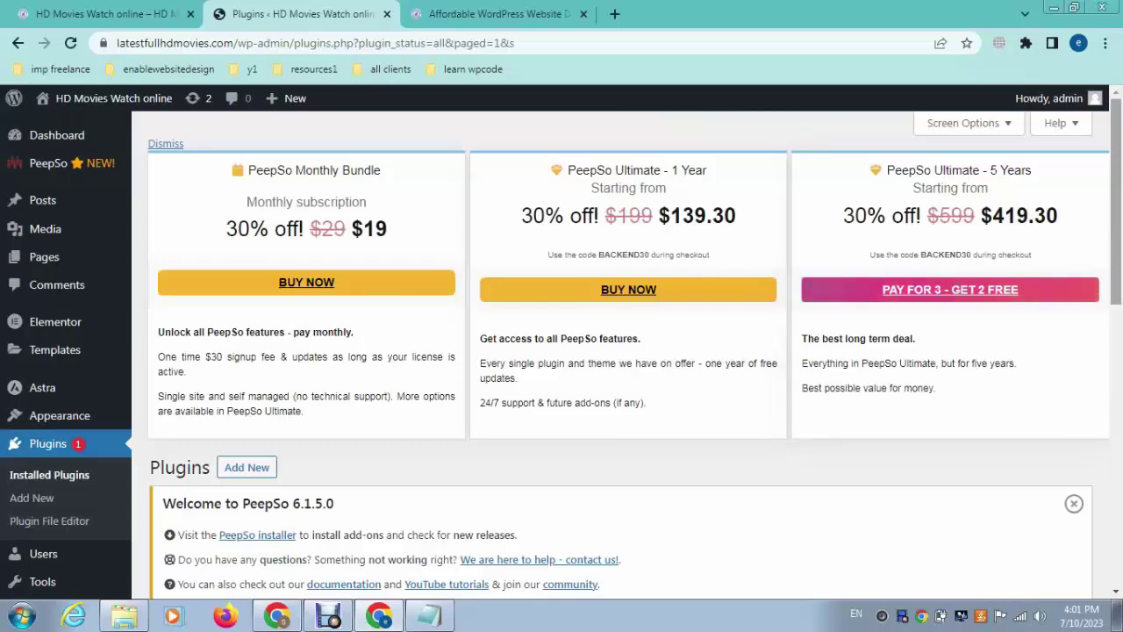
pyautogui.scroll(-5, 614, 351)
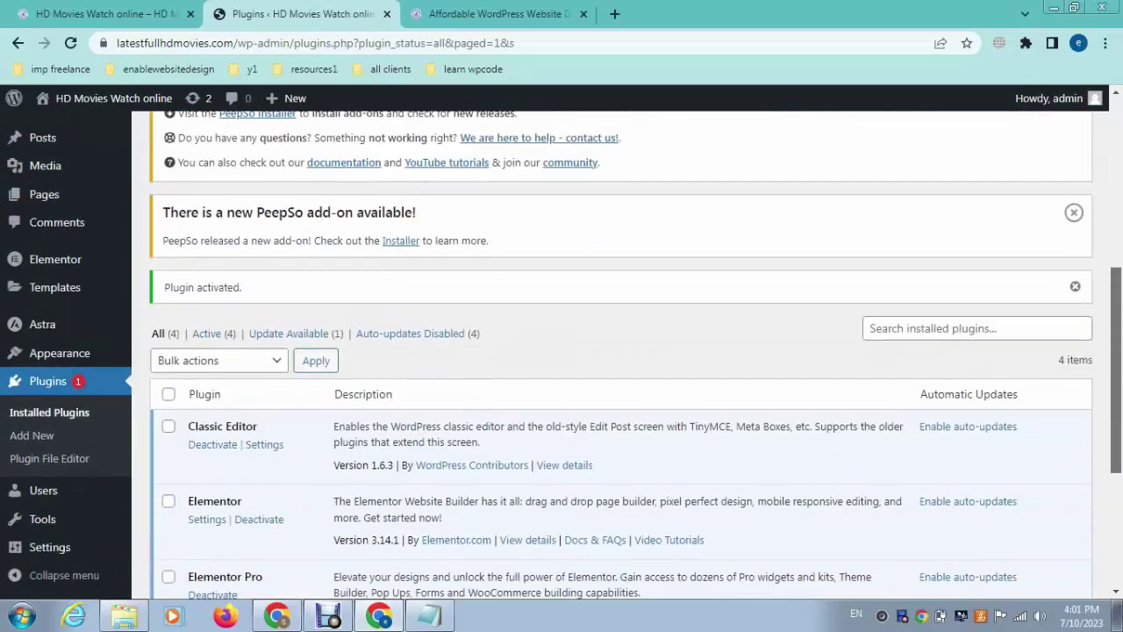
pyautogui.scroll(5, 614, 351)
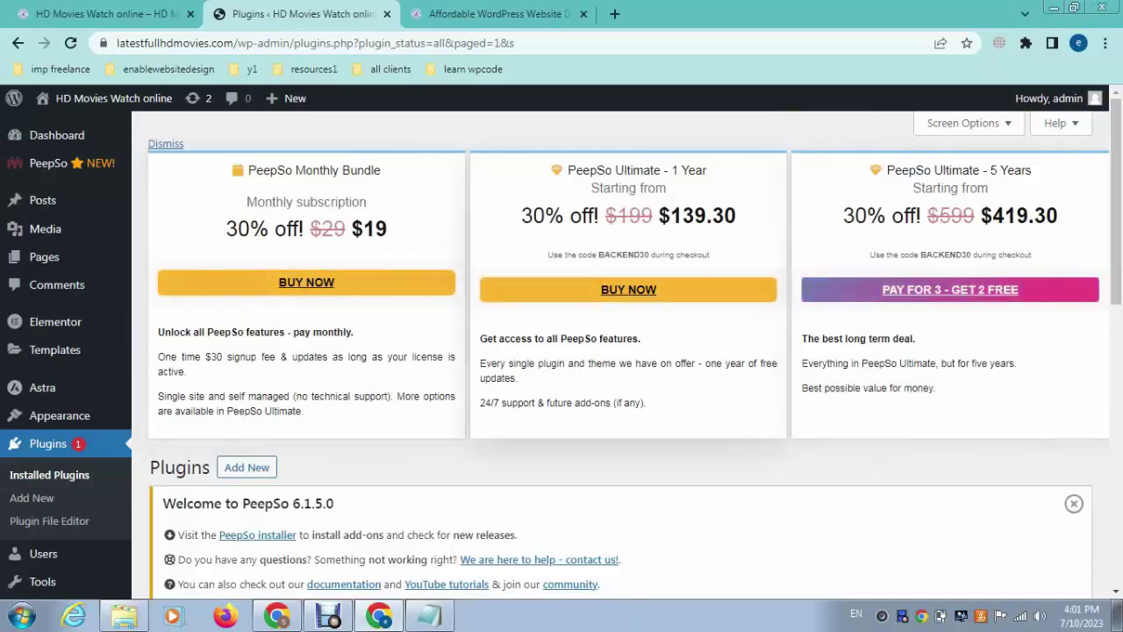
# - Open the PeepSo configuration and look through its General settings
pyautogui.moveTo(53, 164)
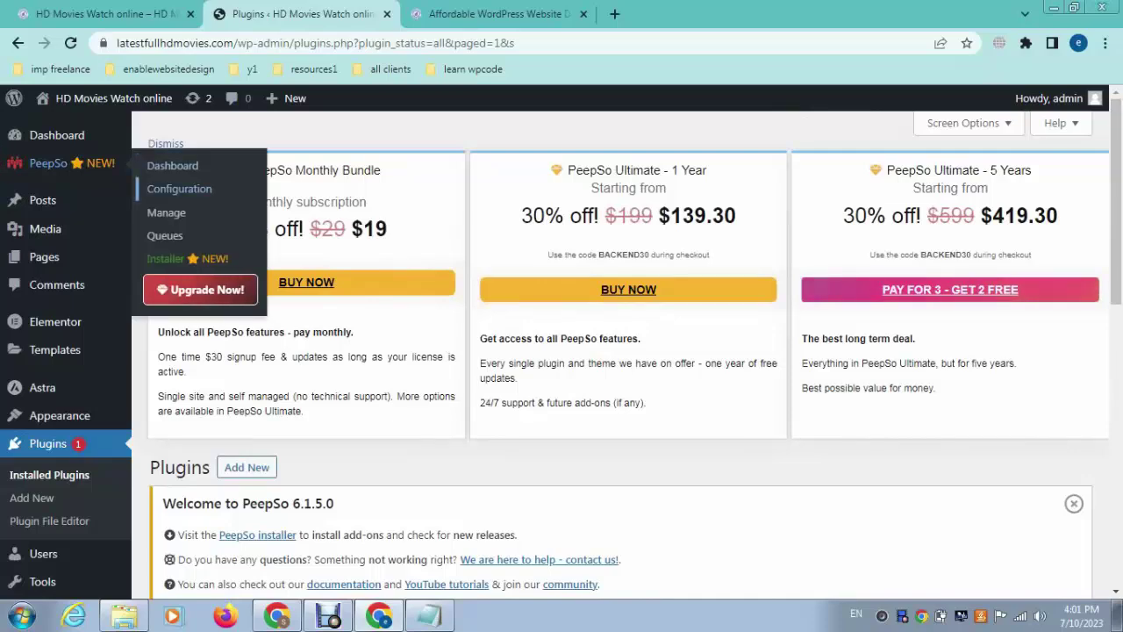
pyautogui.click(178, 189)
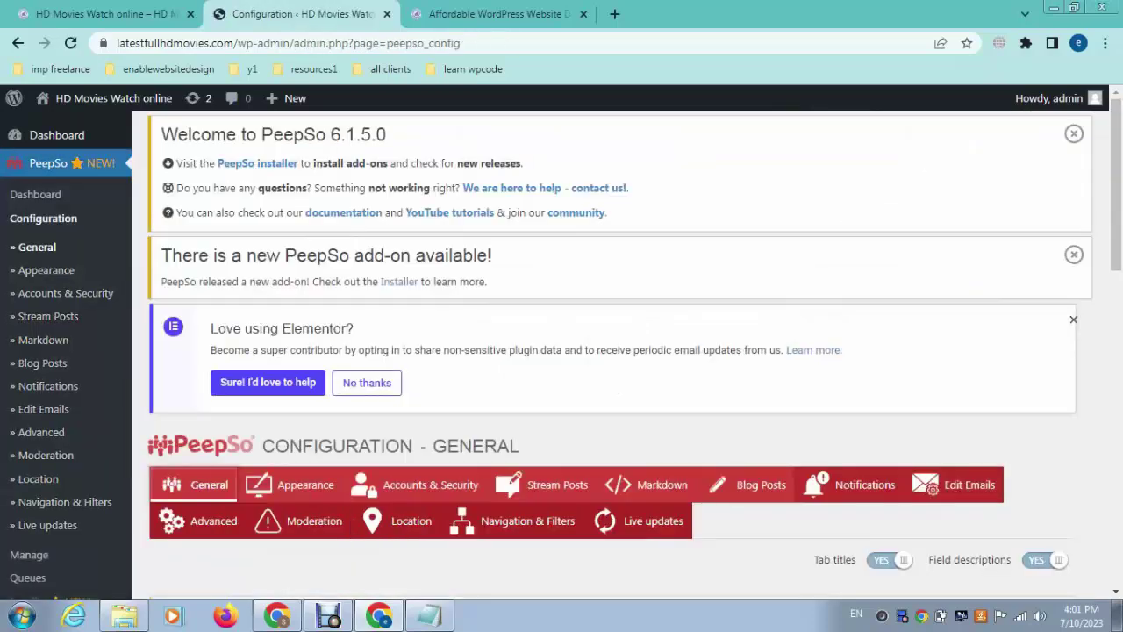
pyautogui.scroll(-10, 620, 354)
pyautogui.scroll(-1, 620, 355)
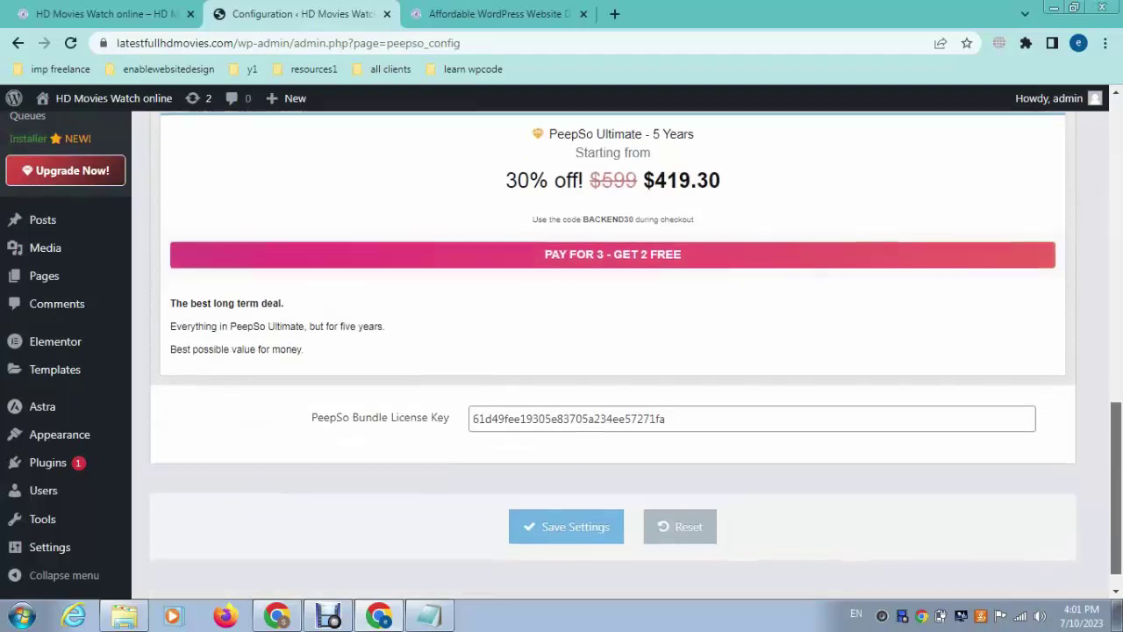
pyautogui.scroll(2, 620, 354)
pyautogui.scroll(-2, 621, 355)
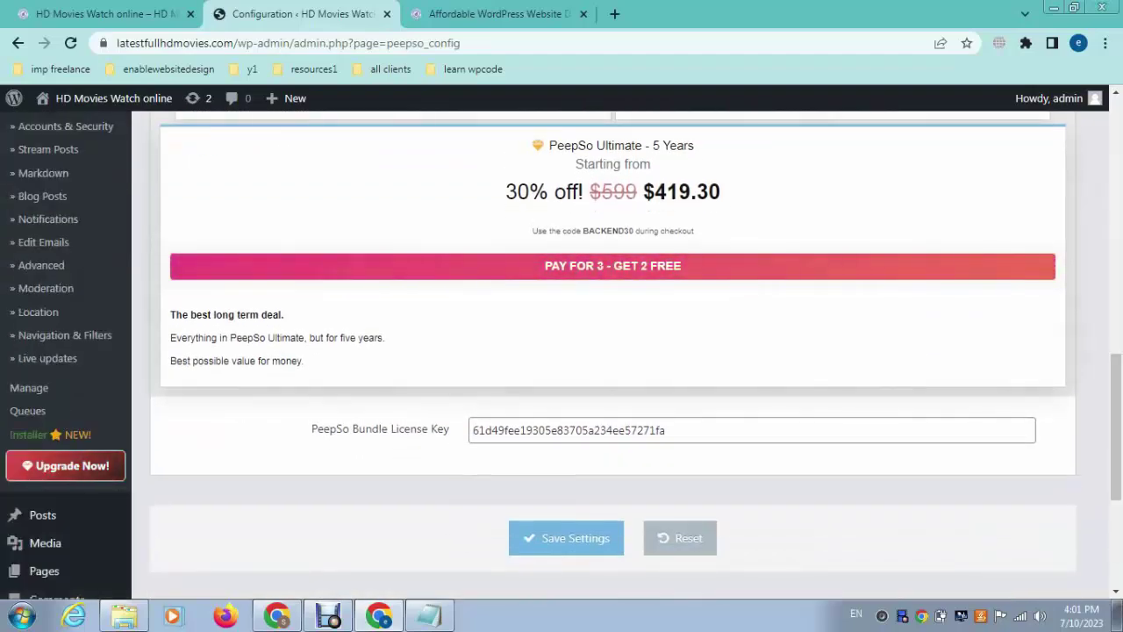
pyautogui.scroll(2, 561, 351)
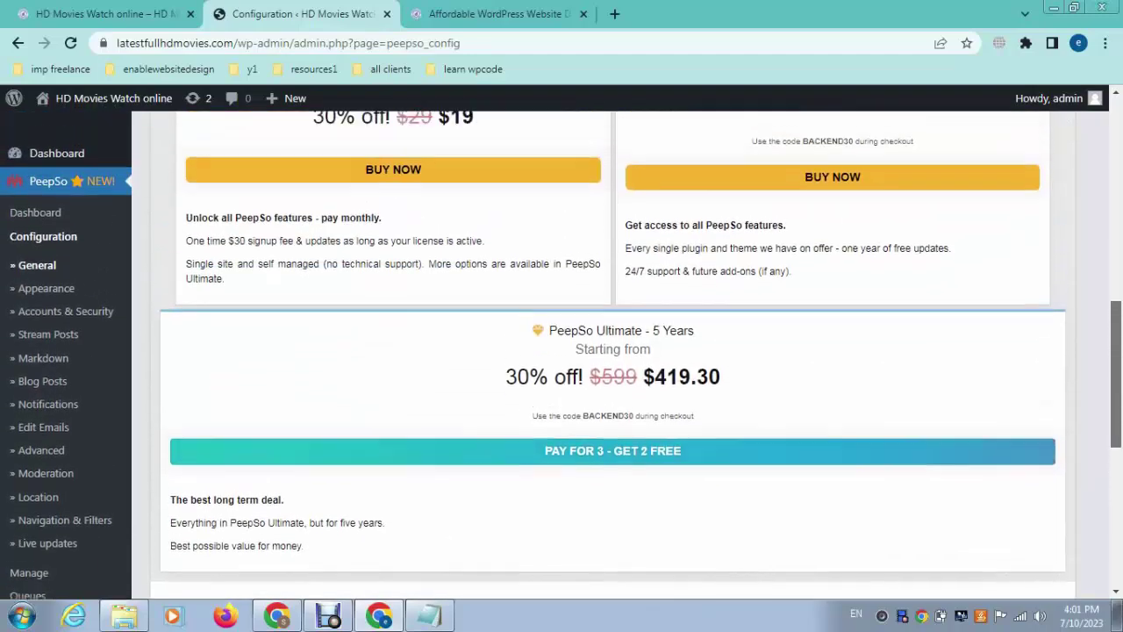
pyautogui.scroll(-1, 66, 351)
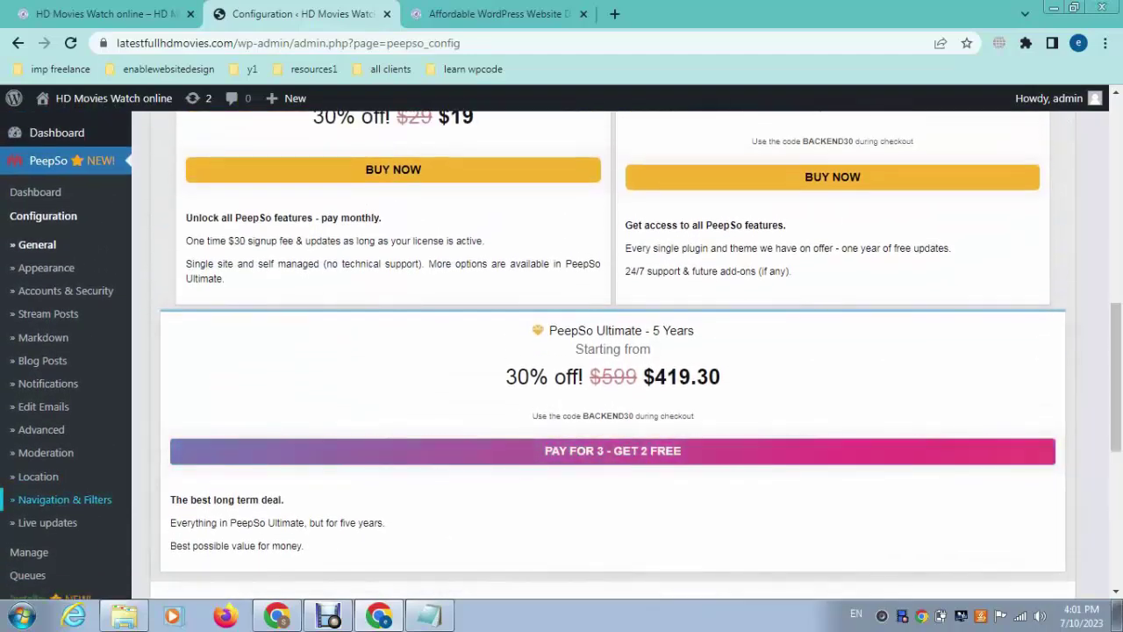
# - From PeepSo's Navigation & Filters settings, open the Home activity page under Primary Navigation in a new tab and view it
pyautogui.click(65, 499)
pyautogui.scroll(-3, 562, 351)
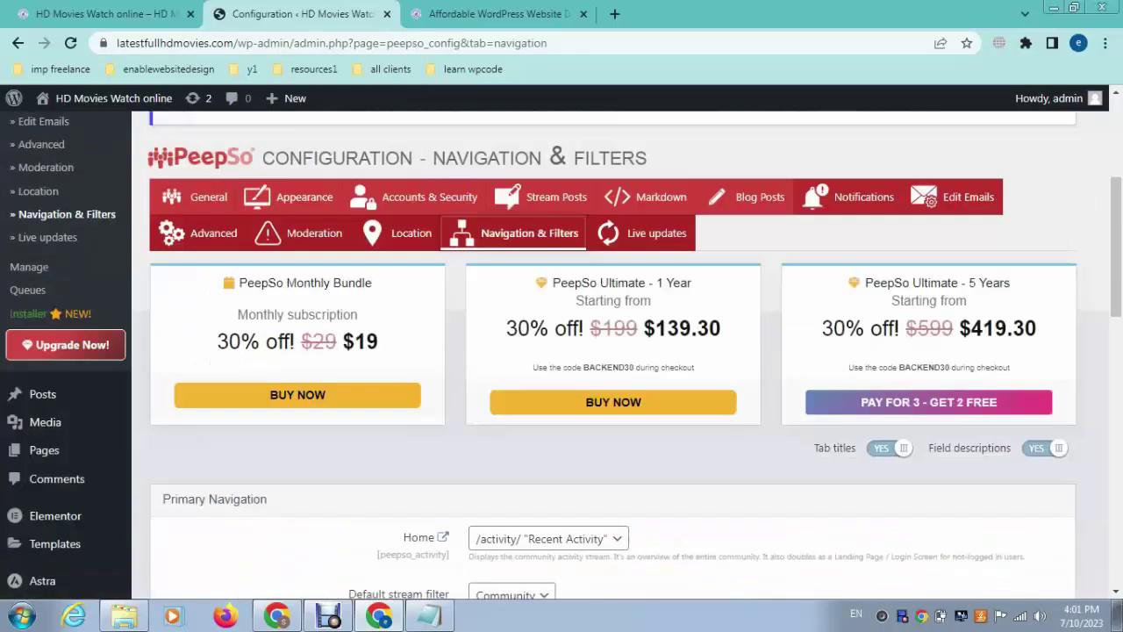
pyautogui.scroll(-3, 562, 351)
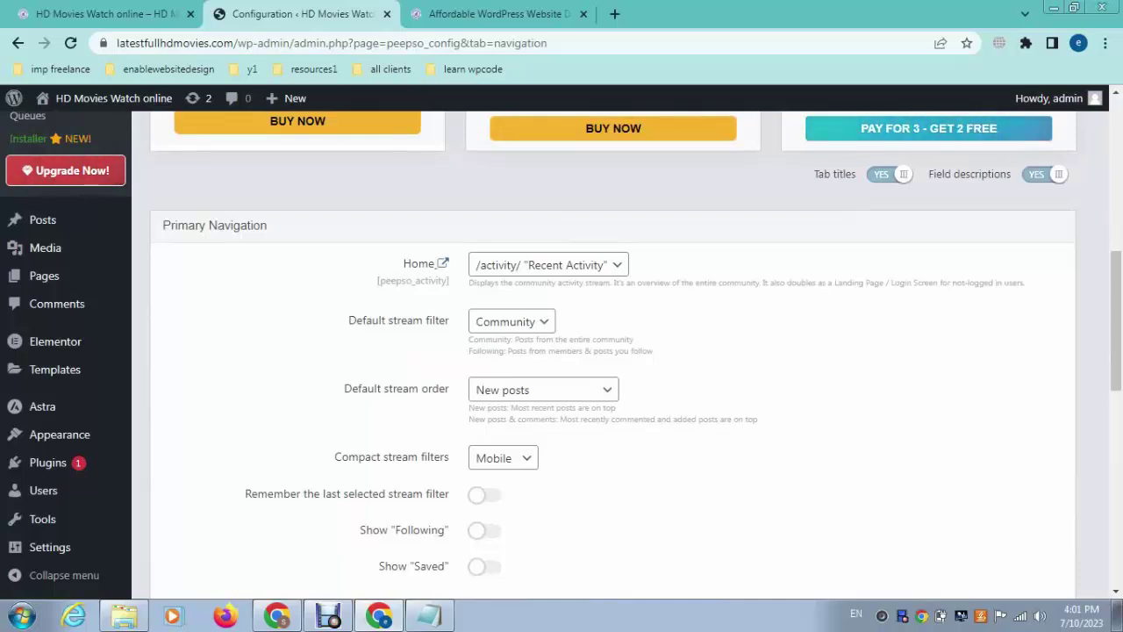
pyautogui.middleClick(443, 262)
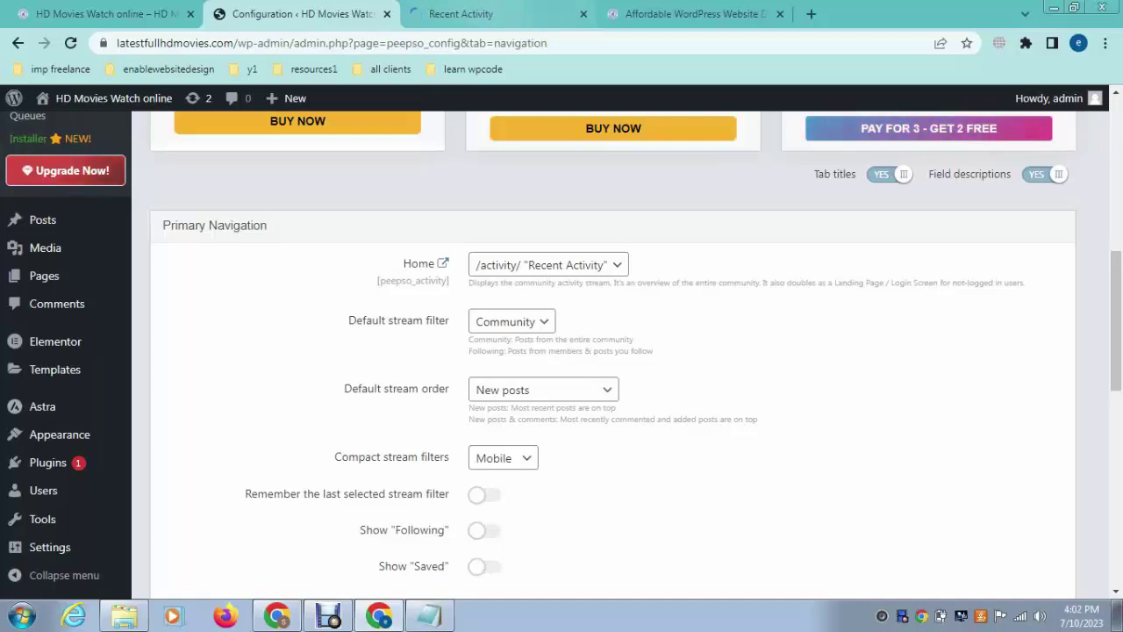
pyautogui.click(497, 14)
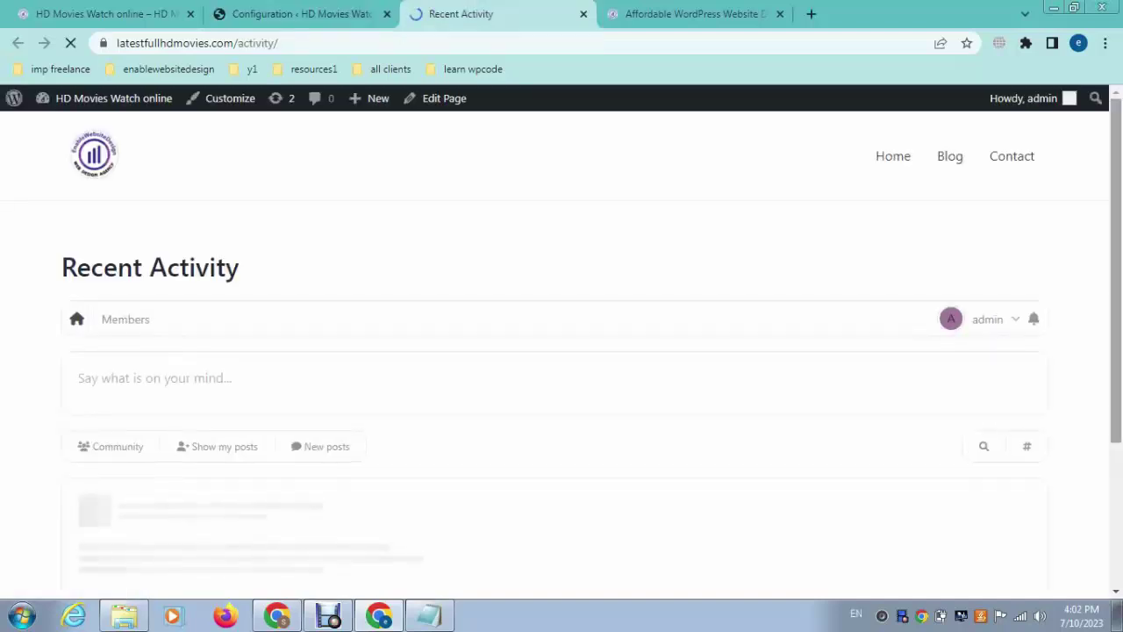
pyautogui.scroll(-1, 561, 343)
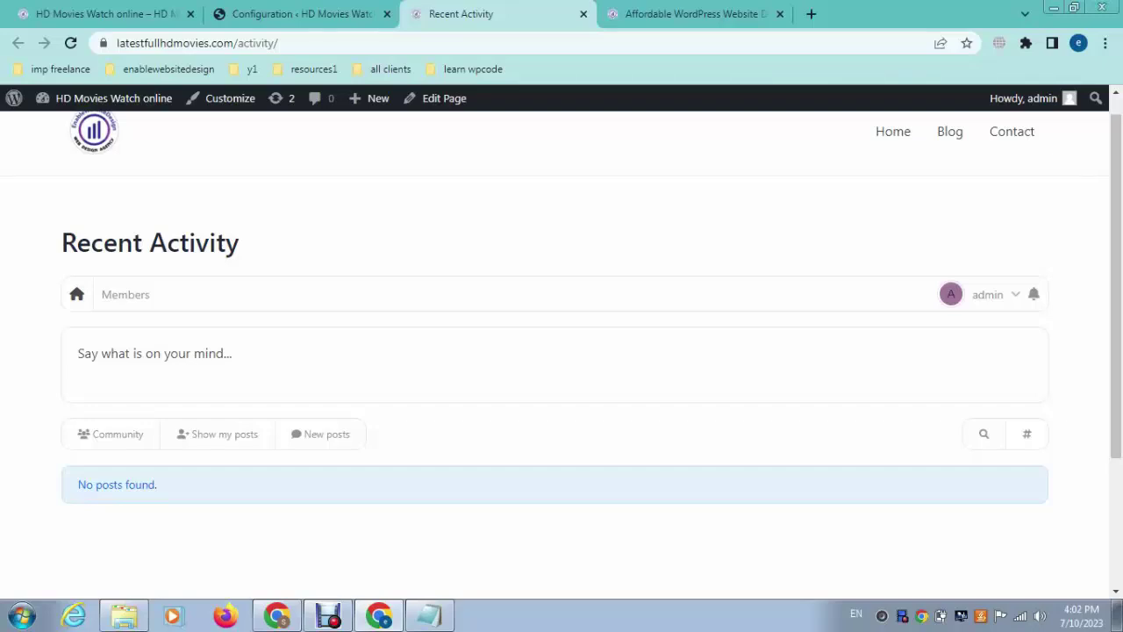
# - Publish the public post "Hey friends, welcome to our social community1" on the Recent Activity page and check it in the stream
pyautogui.click(78, 353)
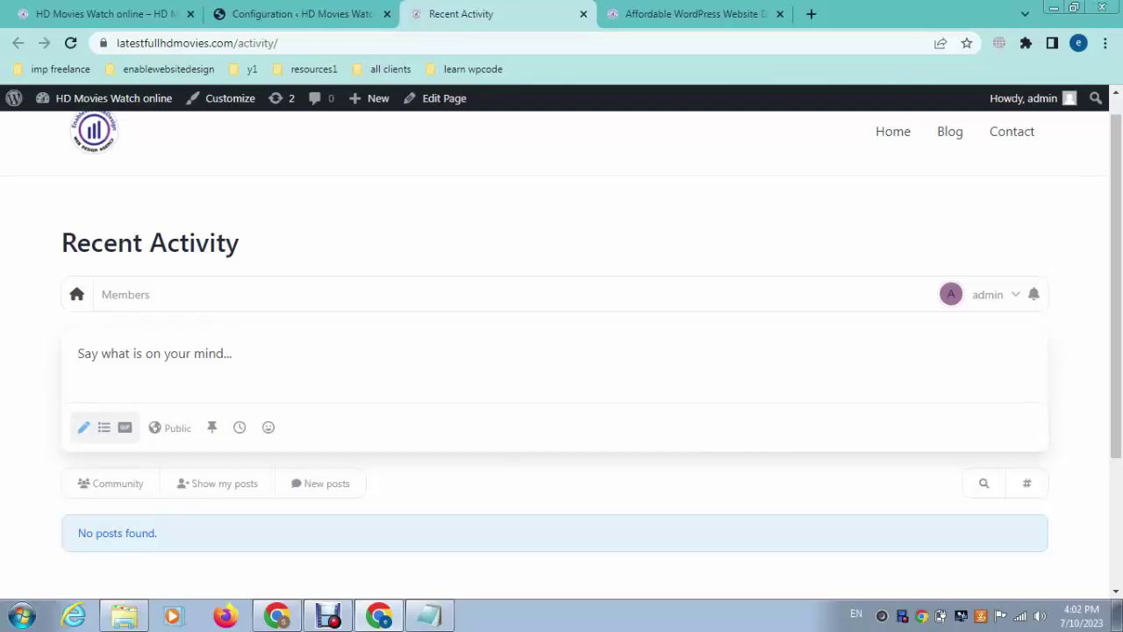
pyautogui.write('Hey ')
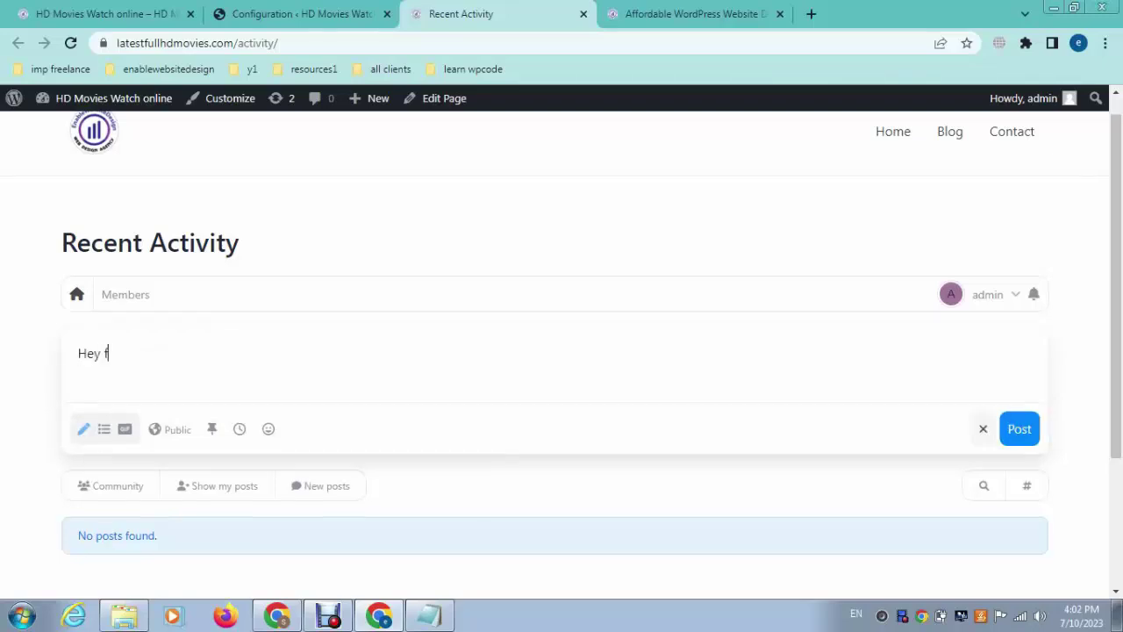
pyautogui.write('friends, welcome to our so')
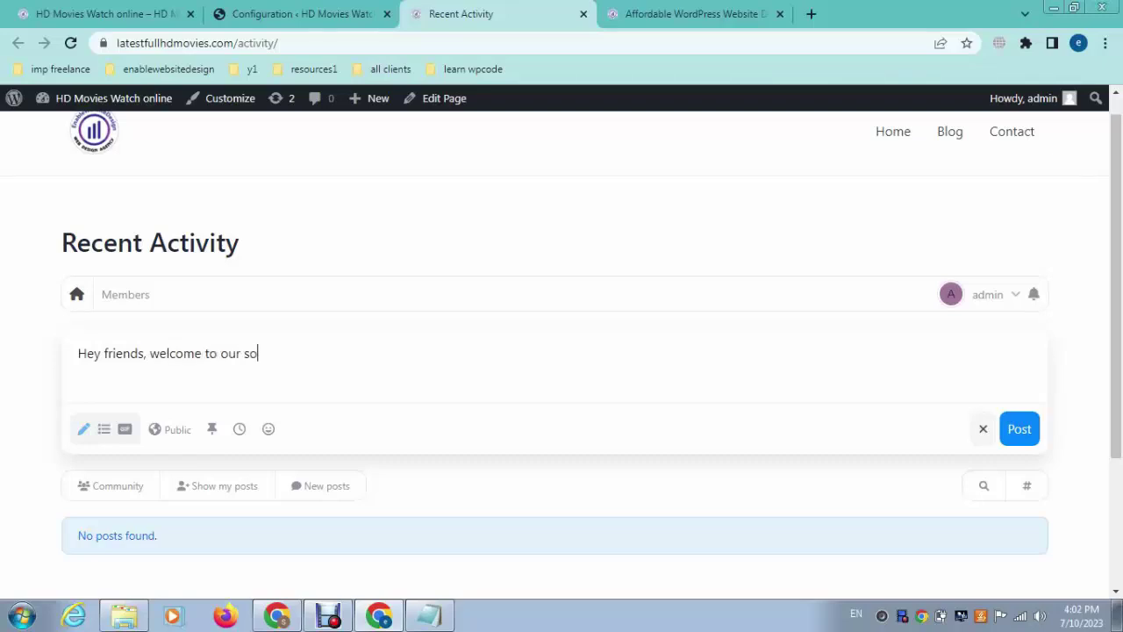
pyautogui.write('cial community1')
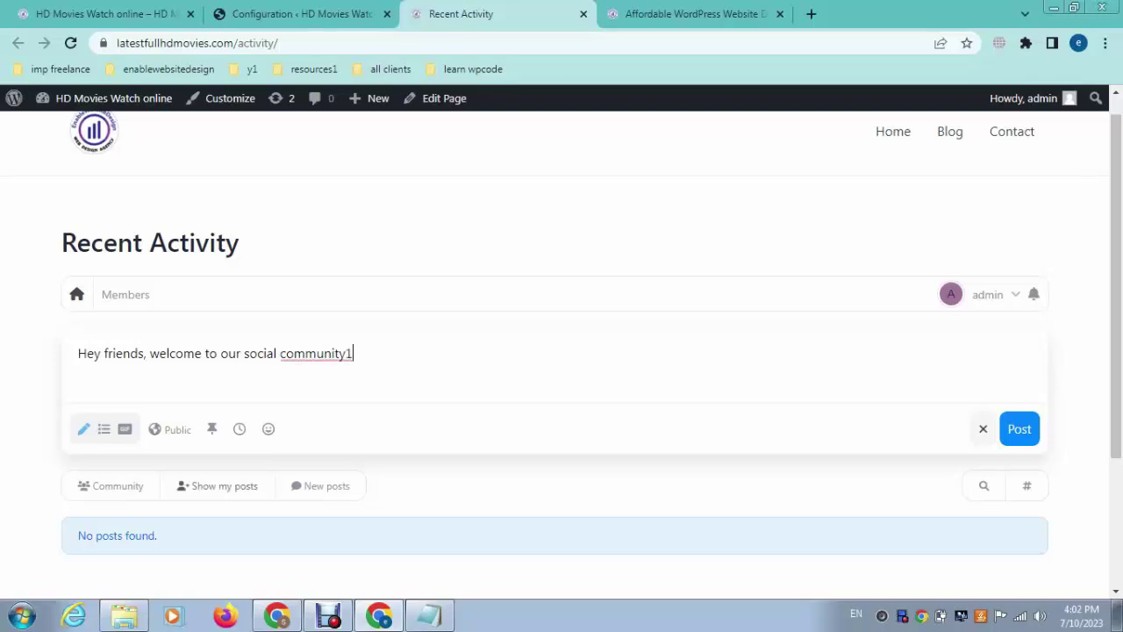
pyautogui.click(1019, 428)
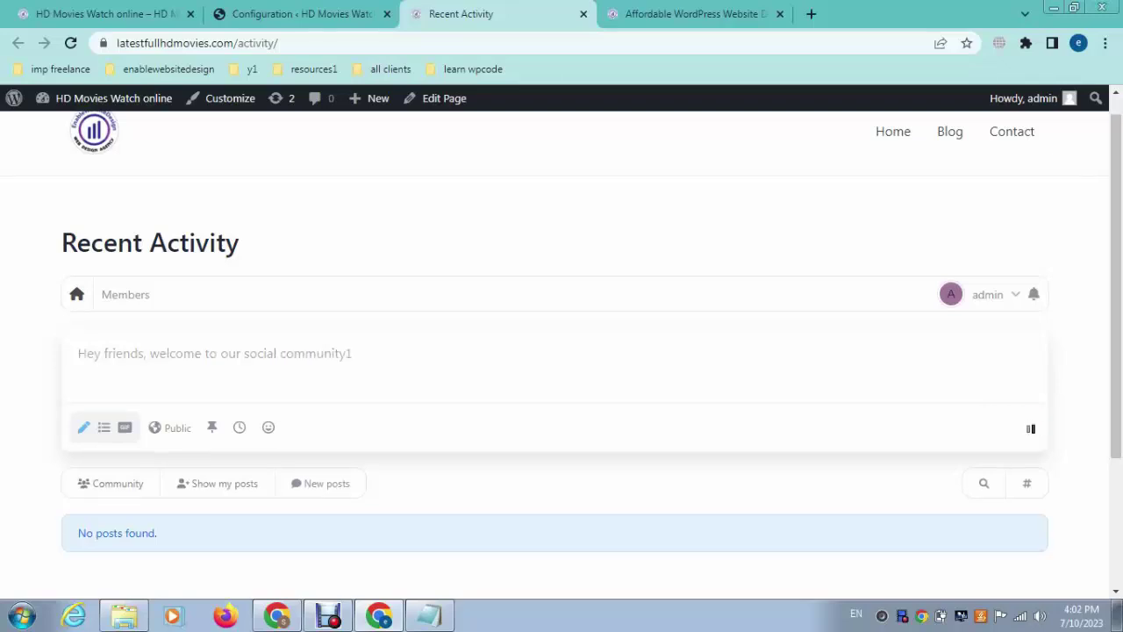
pyautogui.scroll(-2, 562, 351)
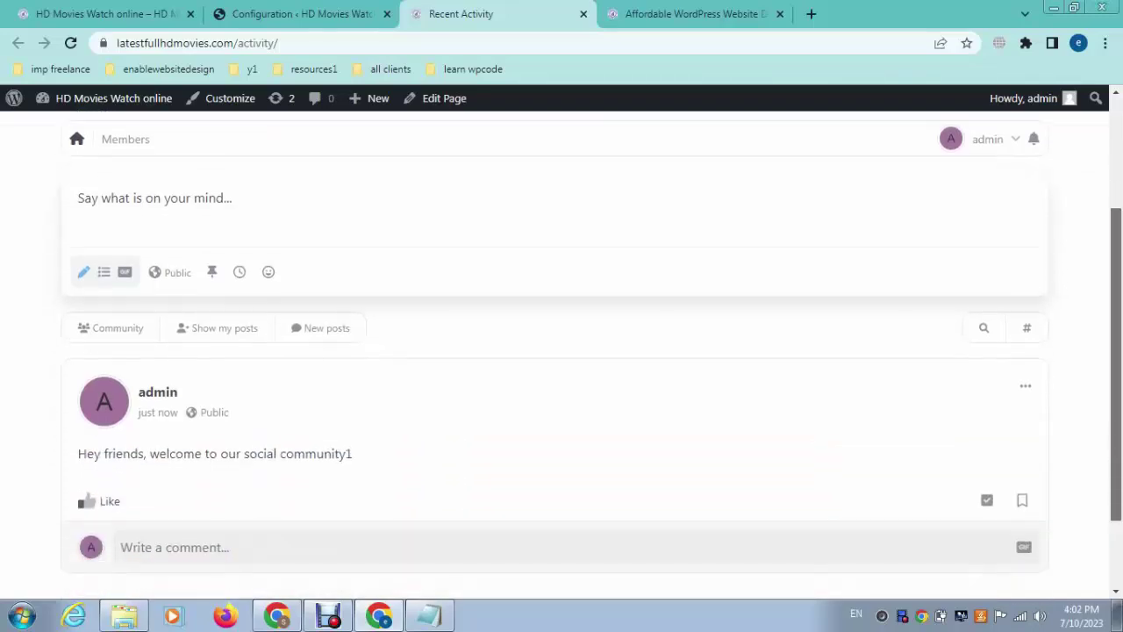
pyautogui.scroll(-1, 561, 351)
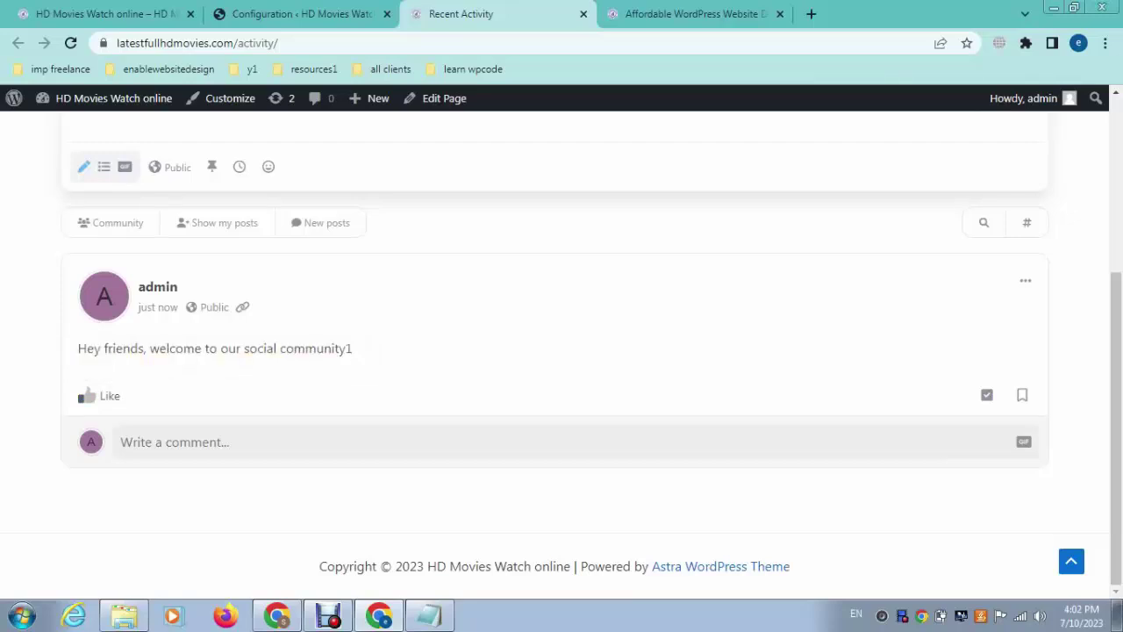
# - Copy the Recent Activity page's address and open it in the Chrome profile "a"
pyautogui.scroll(3, 562, 351)
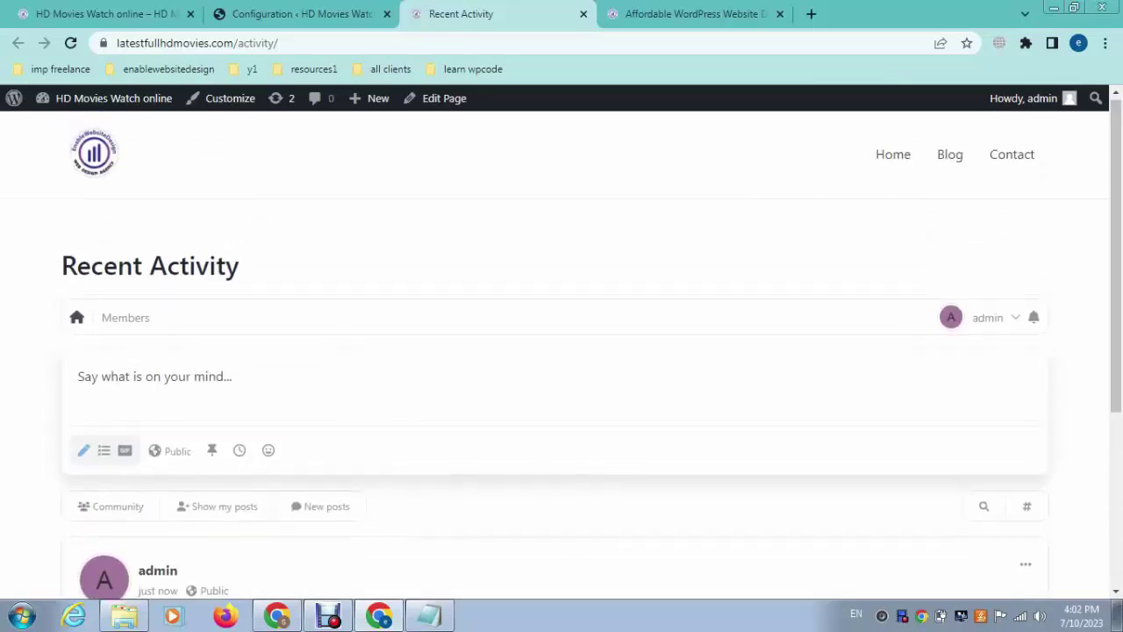
pyautogui.click(321, 43)
pyautogui.hotkey('ctrl', 'c')
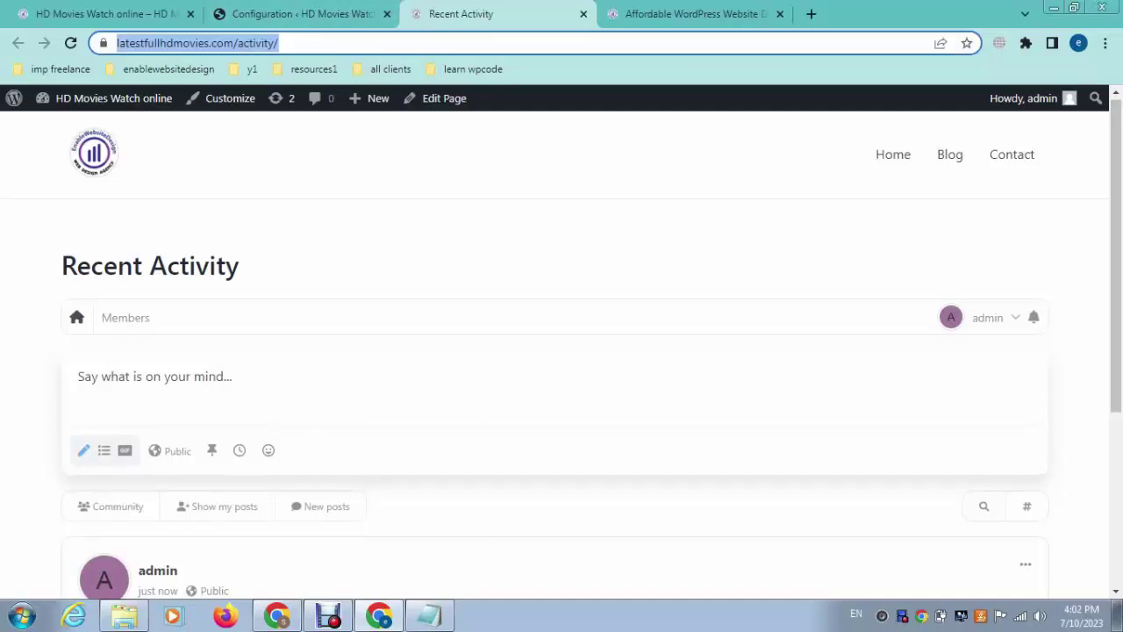
pyautogui.click(1078, 43)
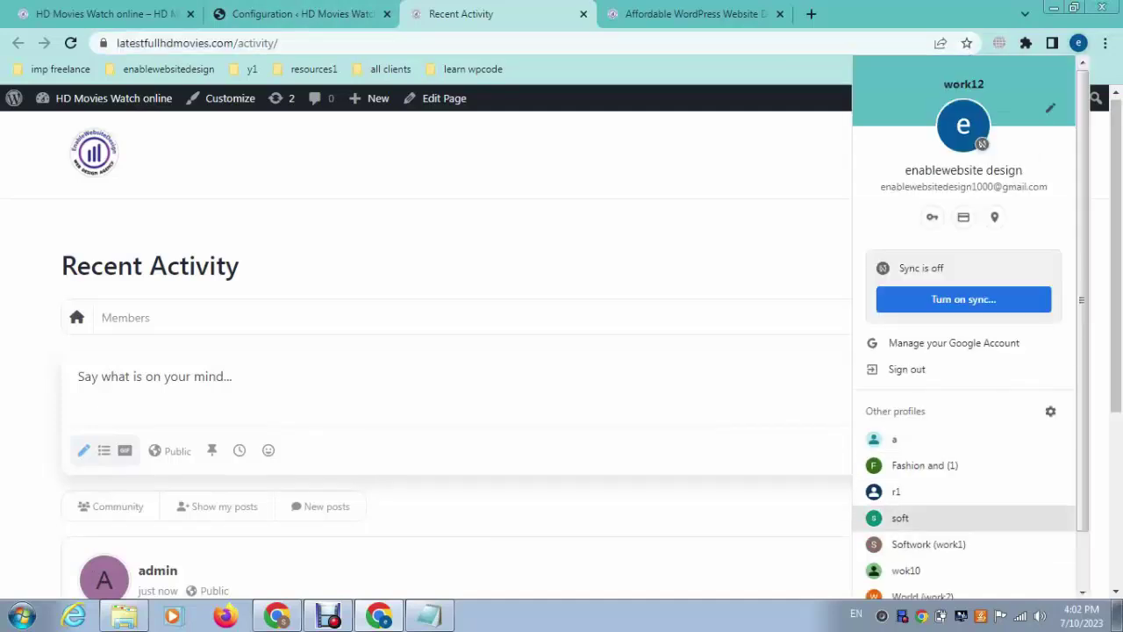
pyautogui.click(894, 438)
pyautogui.hotkey('ctrl', 'v')
pyautogui.press('Return')
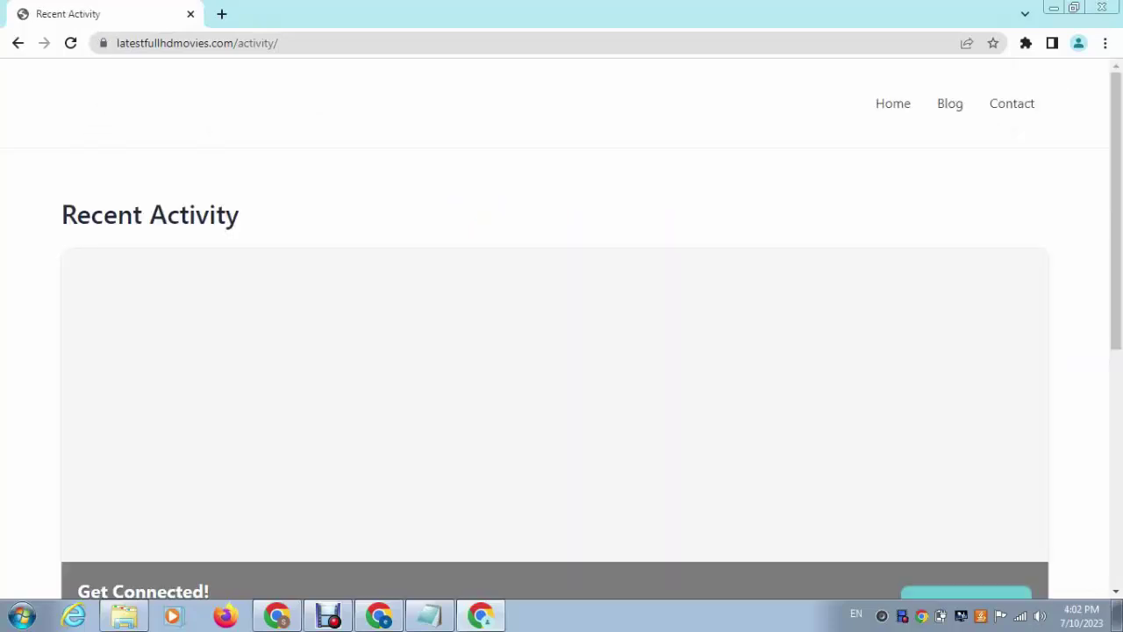
# - Look through the Recent Activity page as a visitor, from the landing image and login form to the admin's post
pyautogui.scroll(-2, 562, 329)
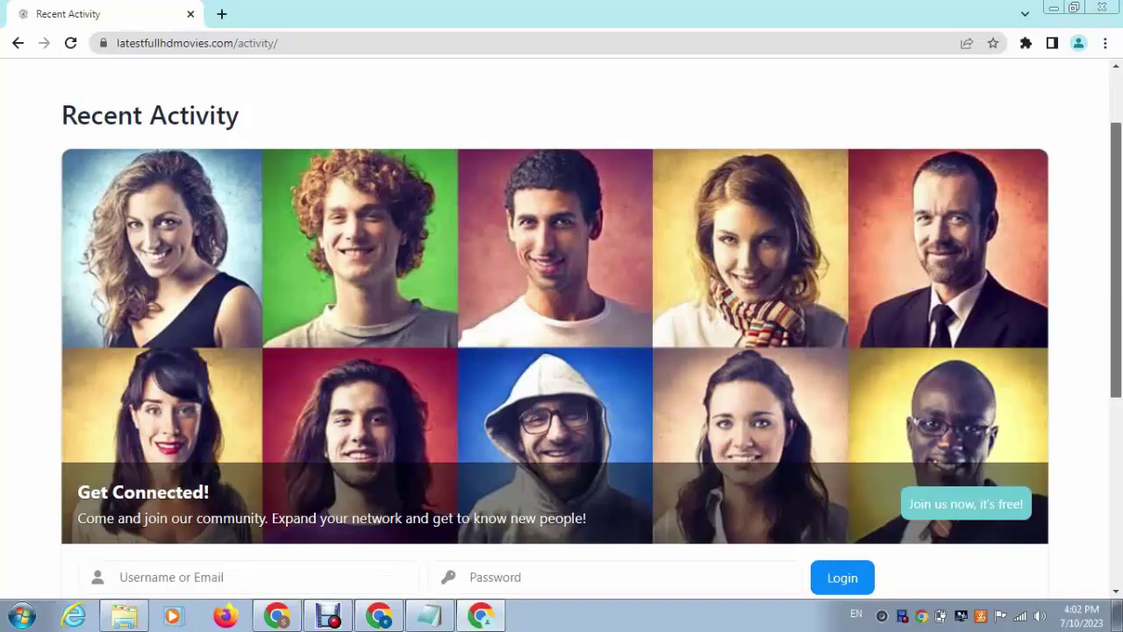
pyautogui.scroll(2, 561, 329)
pyautogui.scroll(-5, 562, 329)
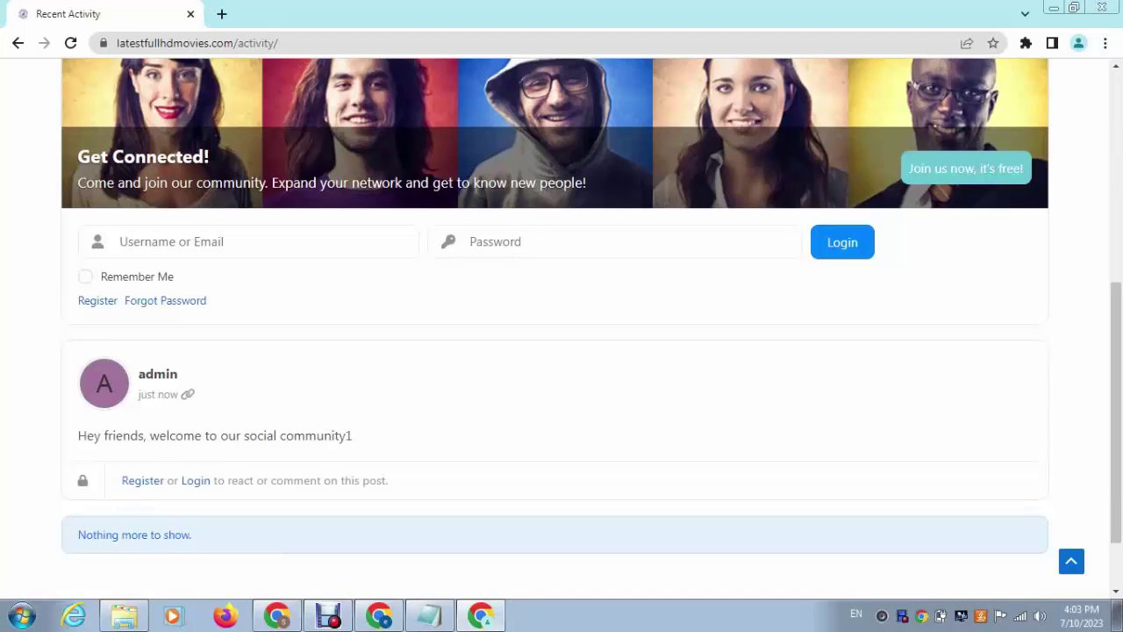
pyautogui.scroll(4, 561, 309)
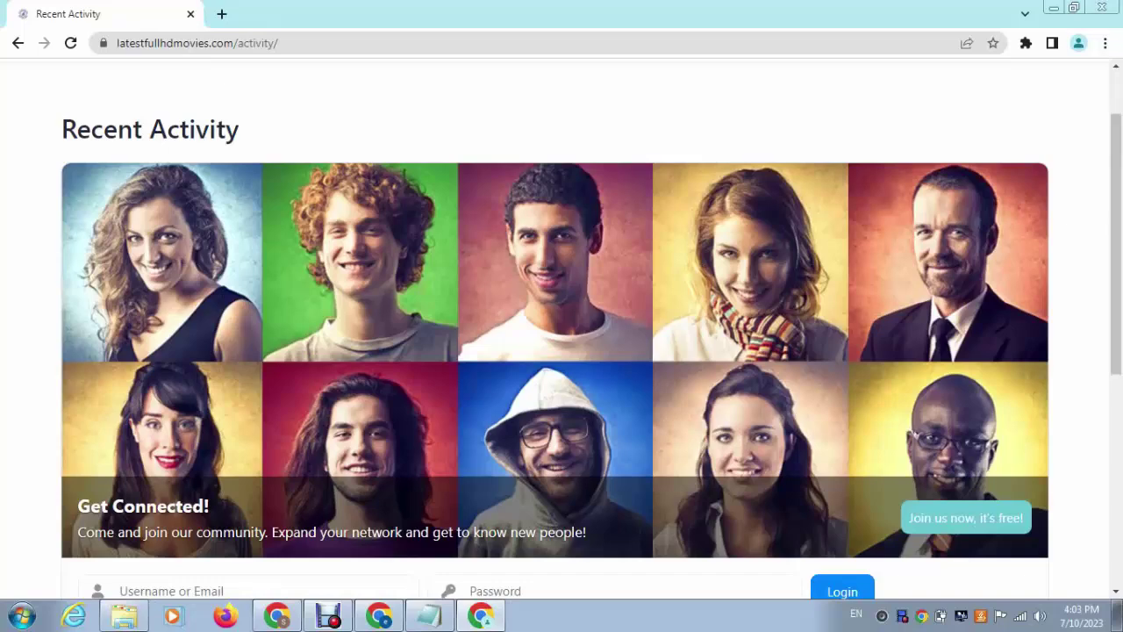
# - Return to the admin's browser window and open the Landing page image section of PeepSo's Appearance settings
pyautogui.click(379, 615)
pyautogui.click(88, 14)
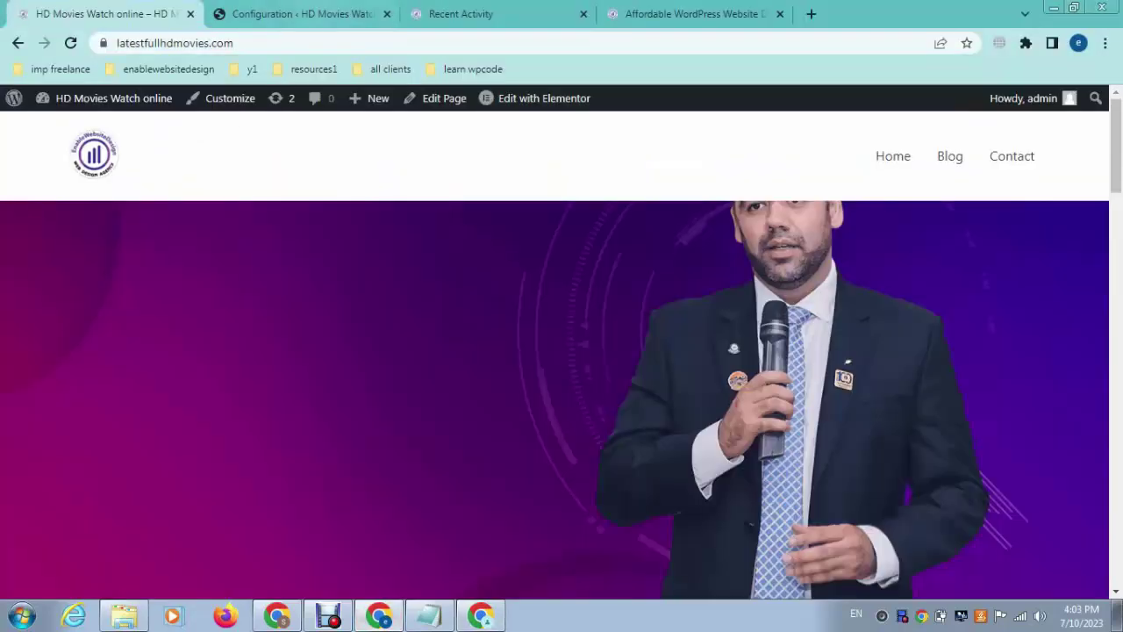
pyautogui.hotkey('ctrl', '2')
pyautogui.scroll(5, 562, 351)
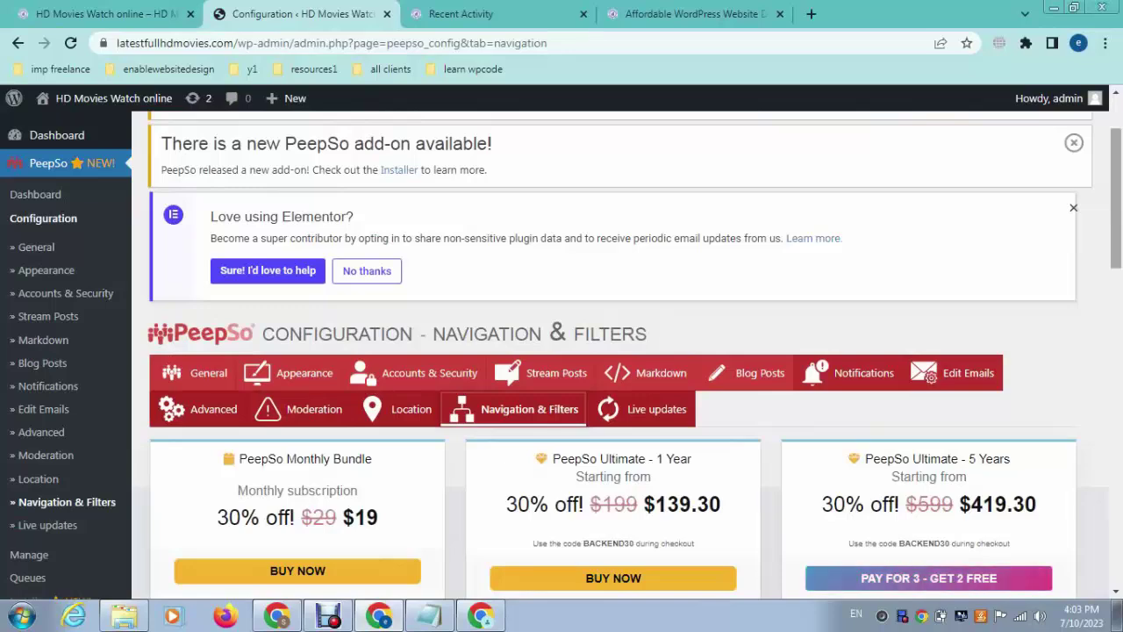
pyautogui.click(45, 271)
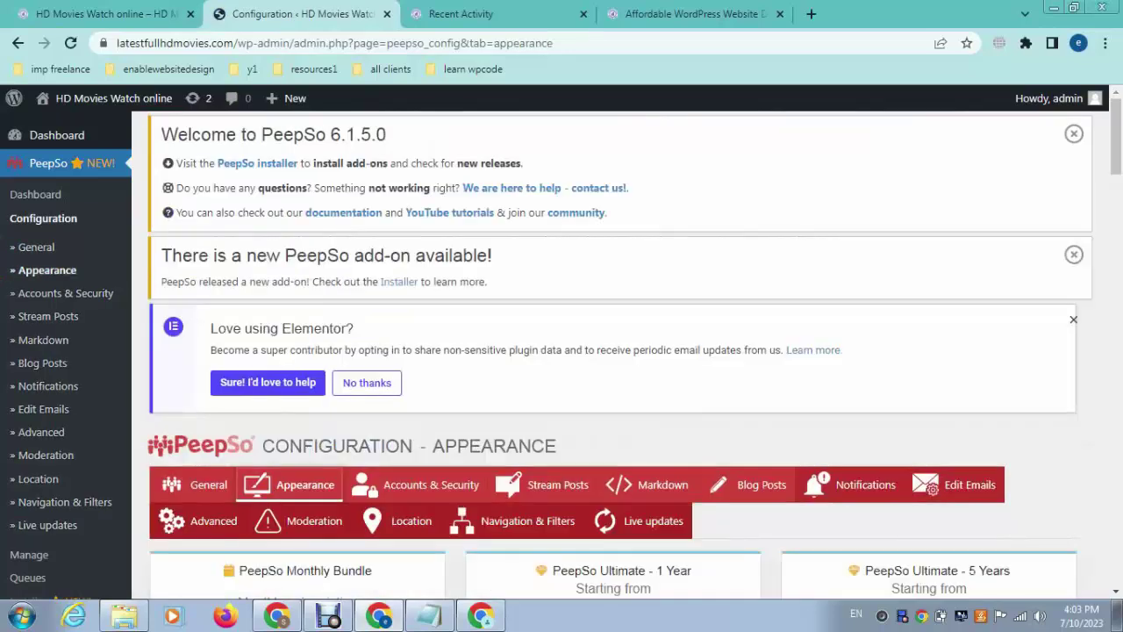
pyautogui.scroll(-10, 562, 351)
pyautogui.scroll(-12, 561, 351)
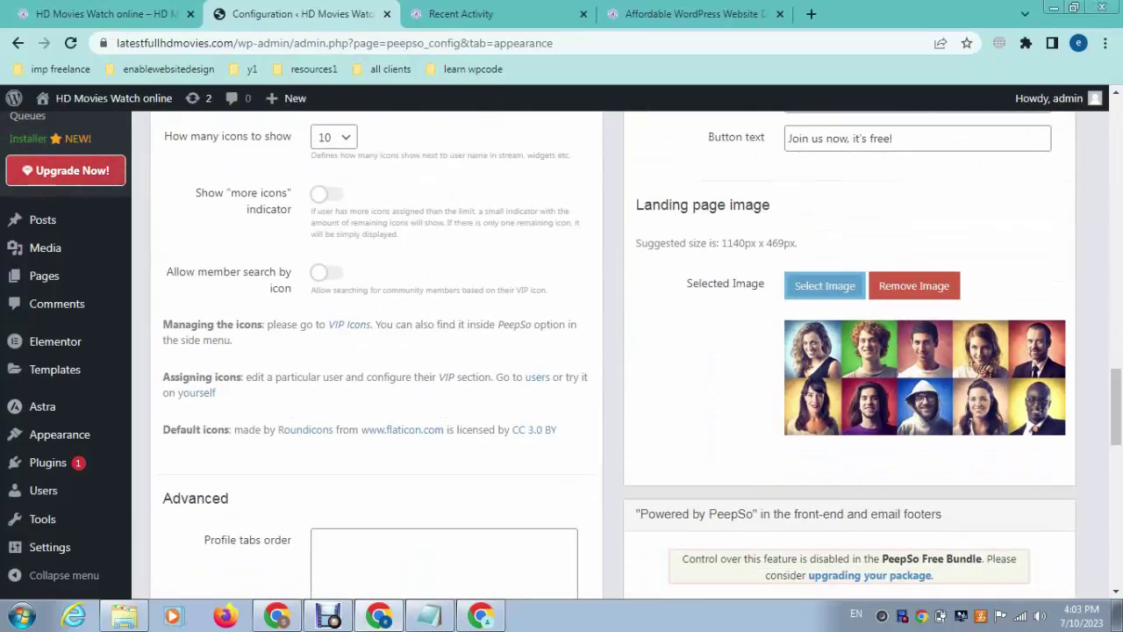
# - Replace the landing page image with pexels-stein-egil-liland-3408744-scaled.jpg from the Media Library and save the settings
pyautogui.click(824, 285)
pyautogui.click(231, 164)
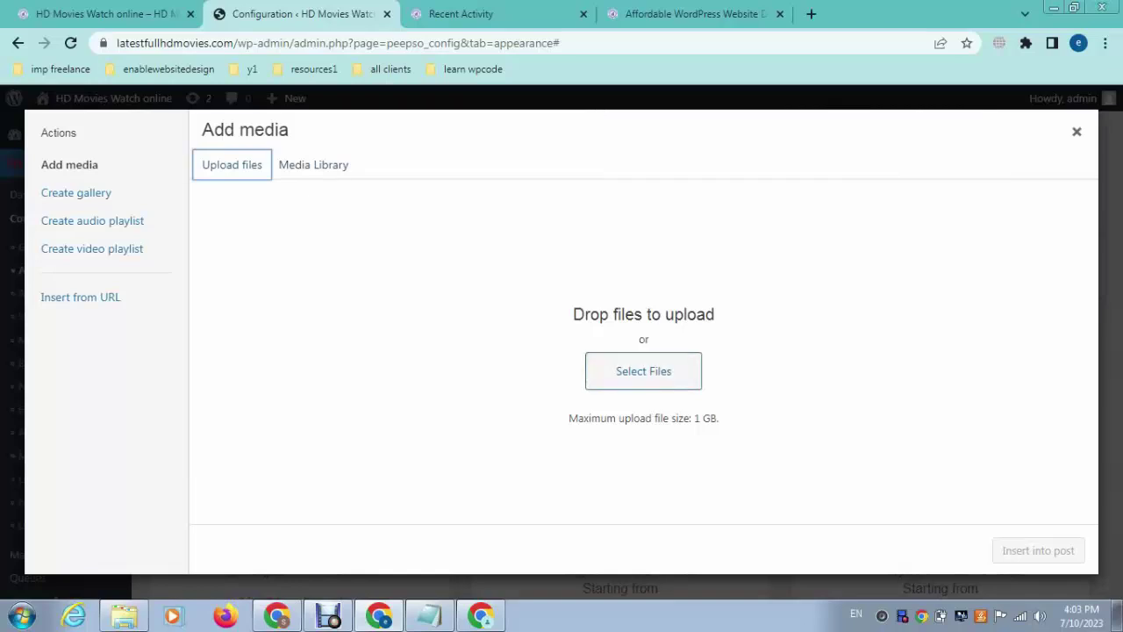
pyautogui.click(313, 164)
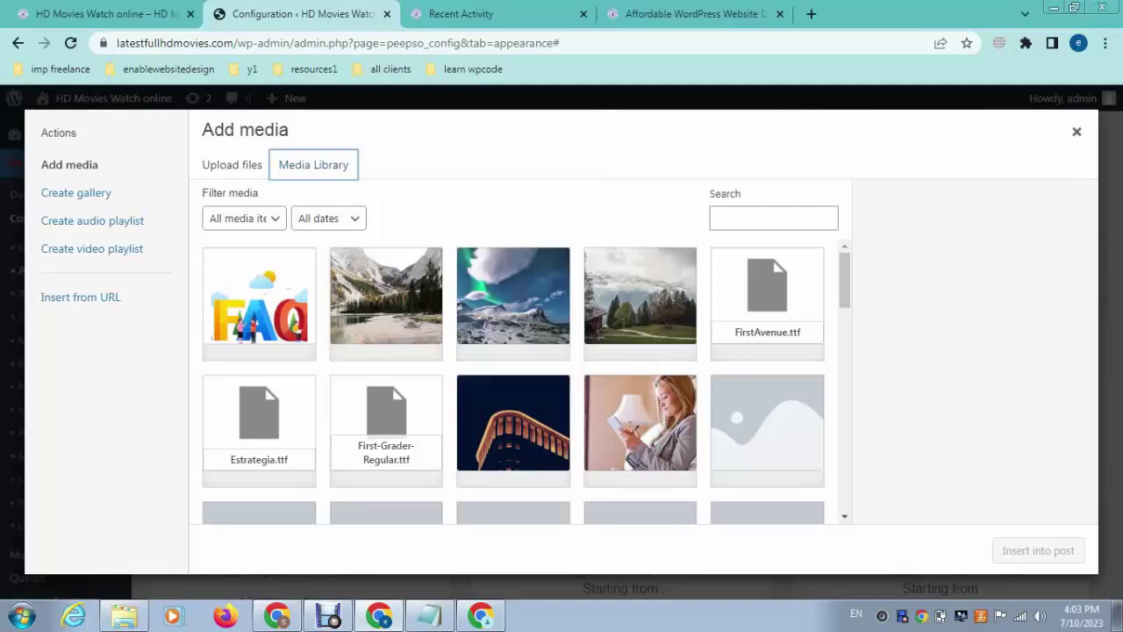
pyautogui.click(512, 296)
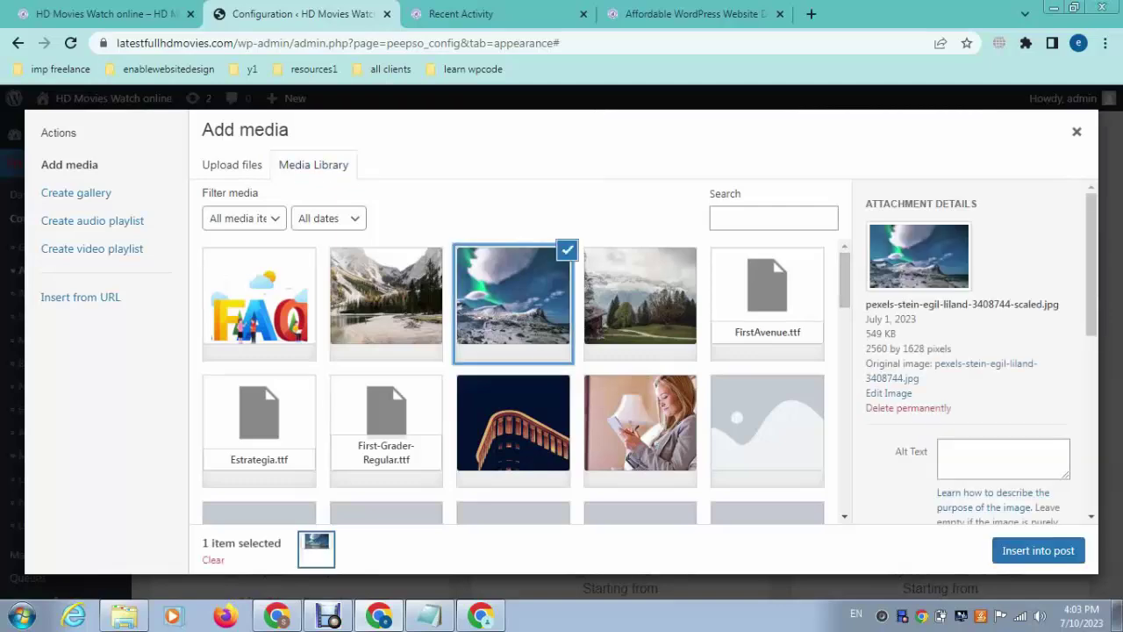
pyautogui.click(1038, 550)
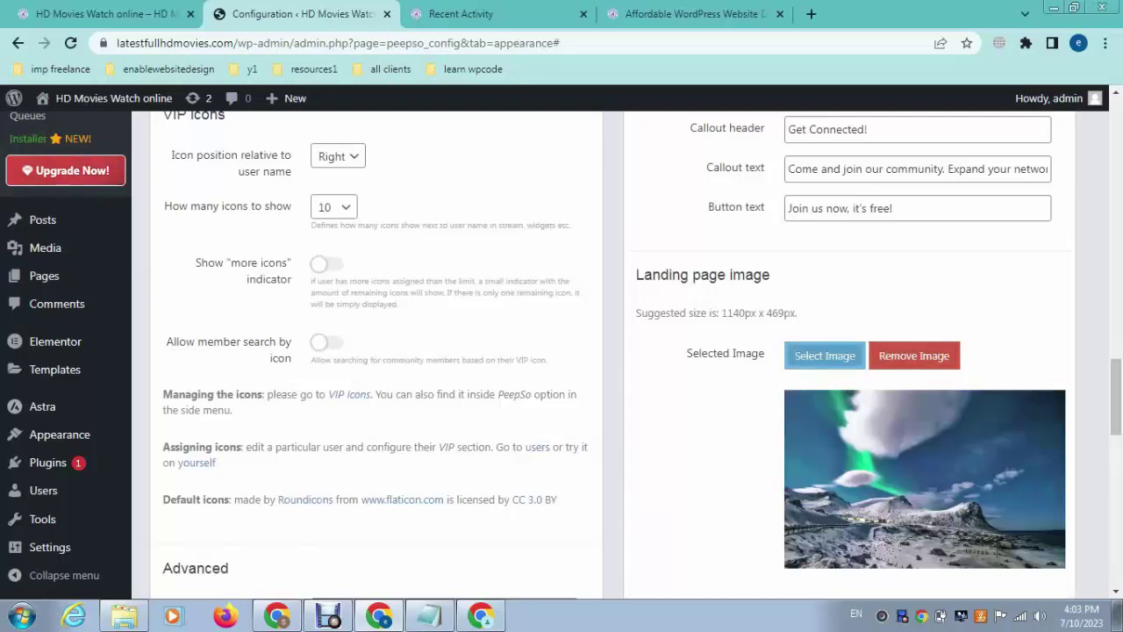
pyautogui.scroll(-15, 614, 351)
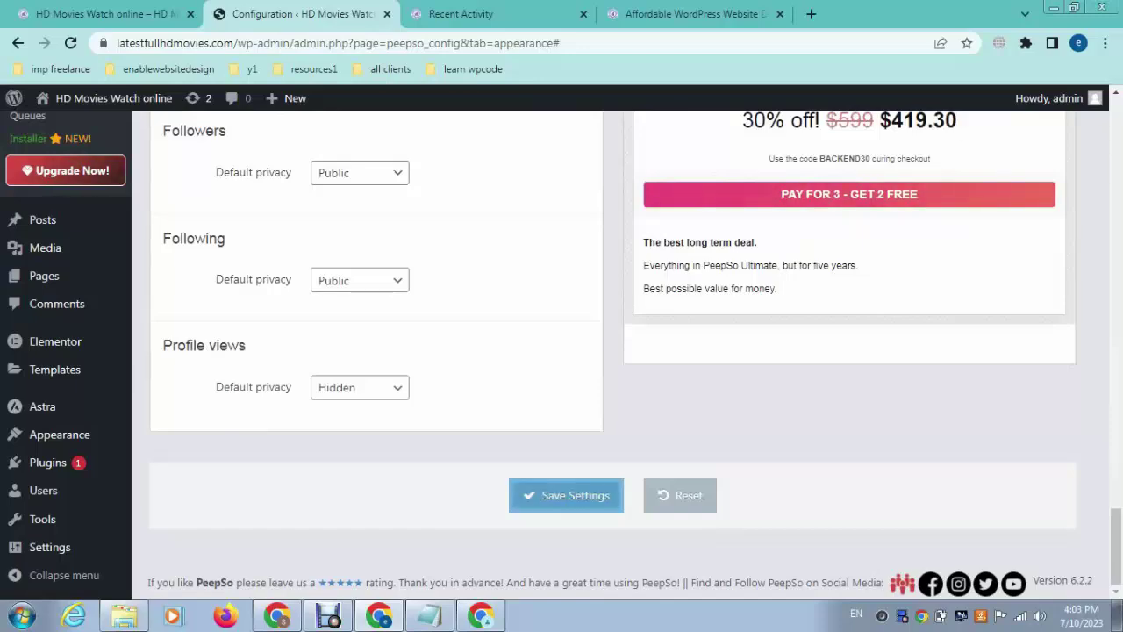
pyautogui.click(566, 495)
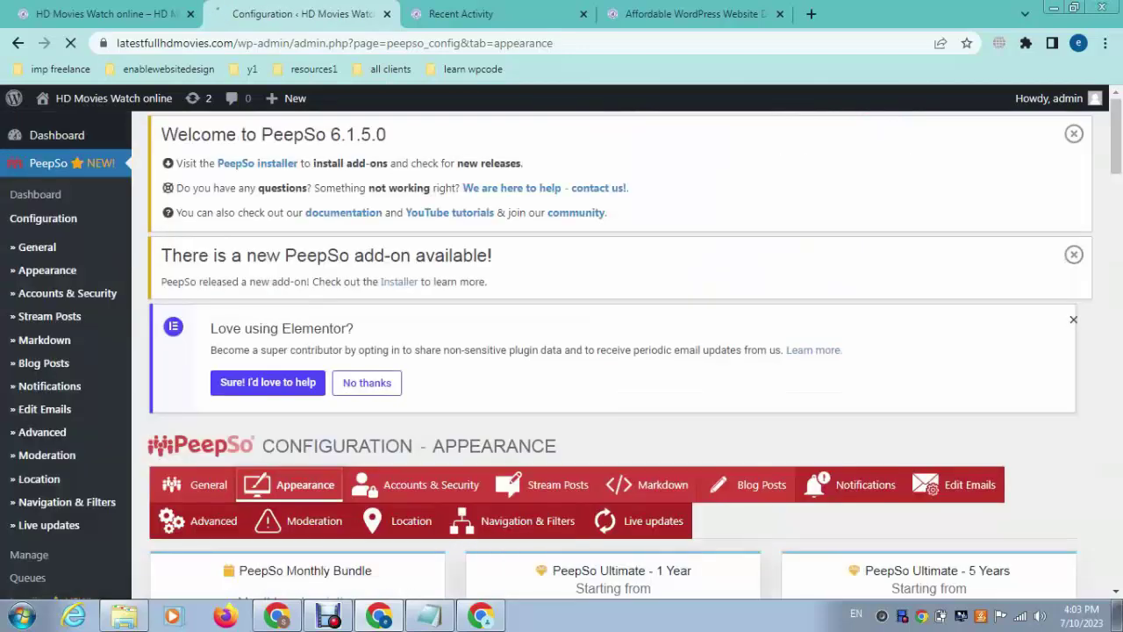
# - Reload the Recent Activity page in the visitor's browser window and check its landing image
pyautogui.click(479, 615)
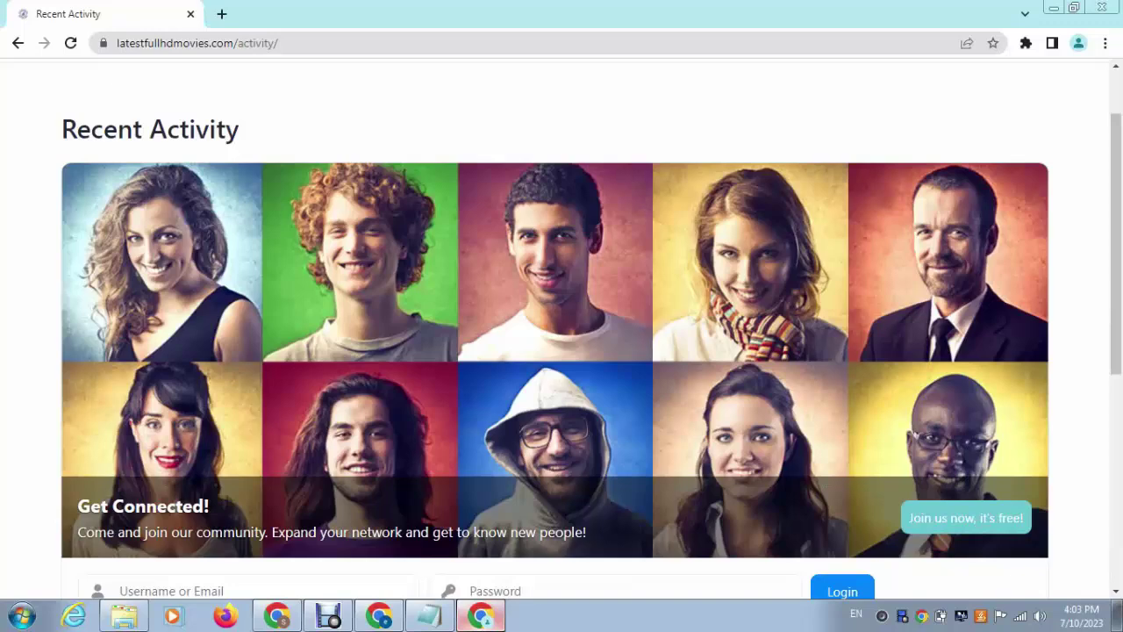
pyautogui.press('F5')
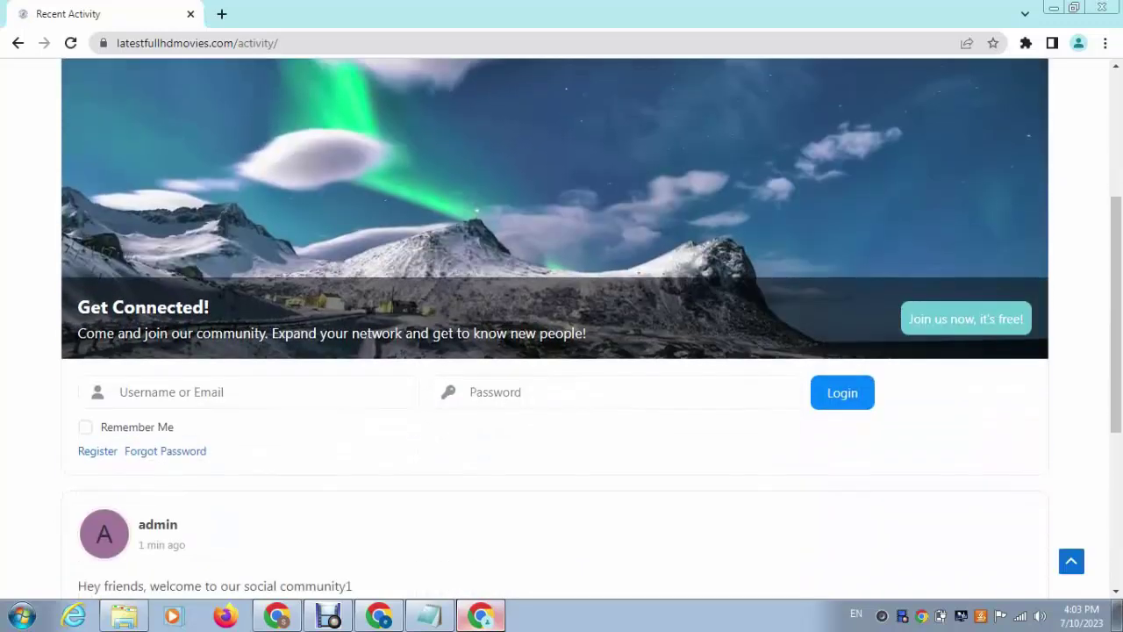
pyautogui.scroll(-3, 562, 328)
pyautogui.scroll(3, 561, 328)
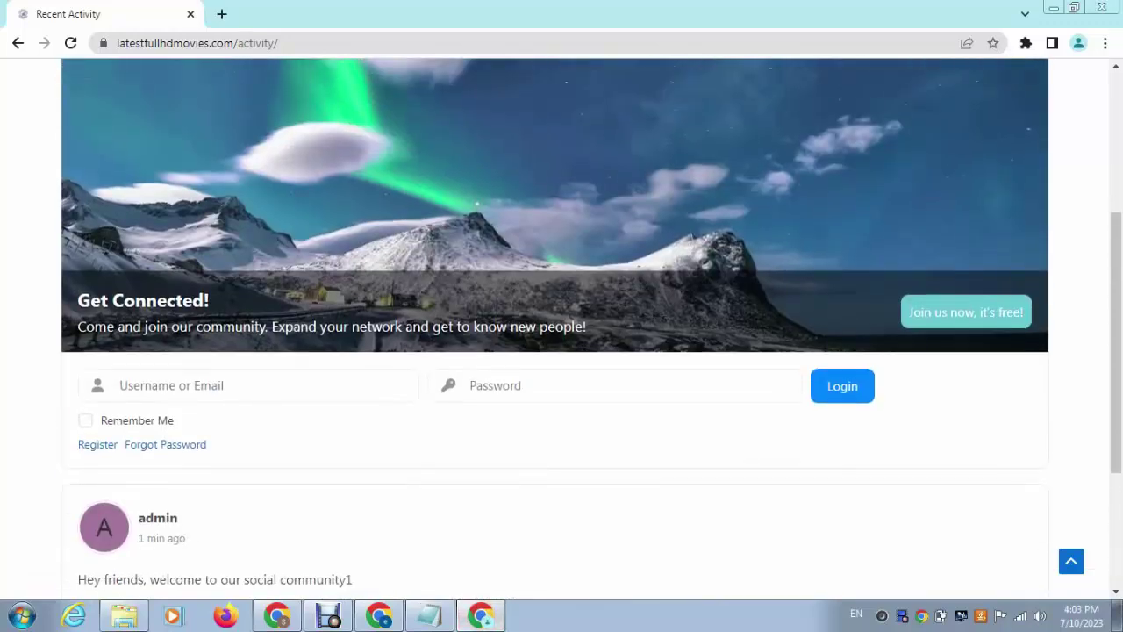
# - View the Site Registration form in a separate tab, then return to the visitor's Recent Activity page
pyautogui.click(298, 14)
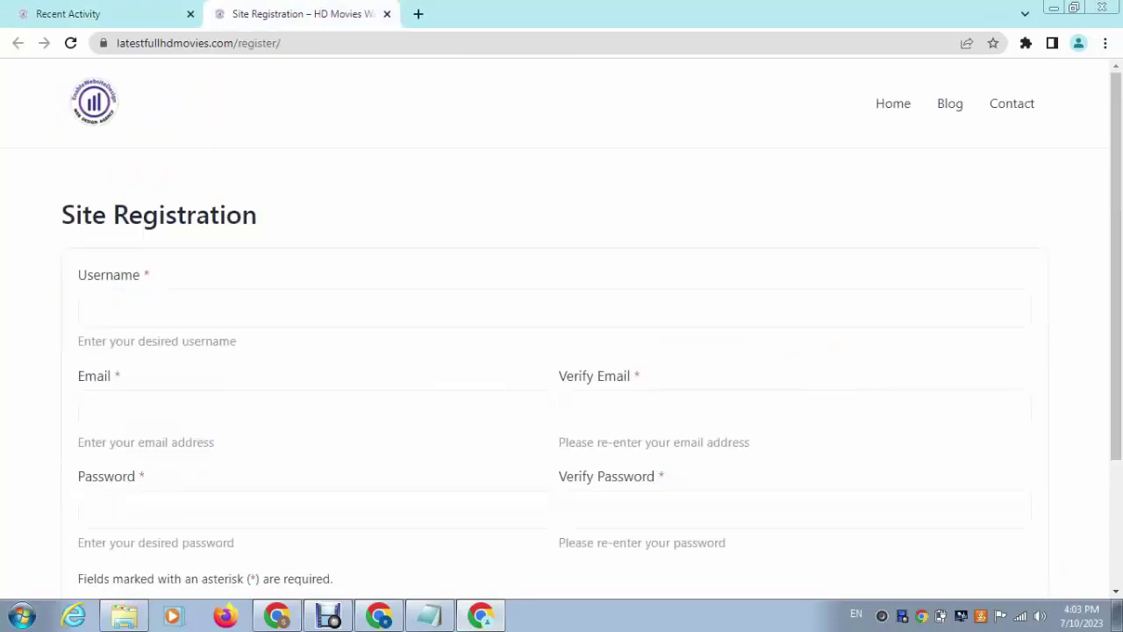
pyautogui.moveTo(1115, 265); pyautogui.dragTo(1115, 340)
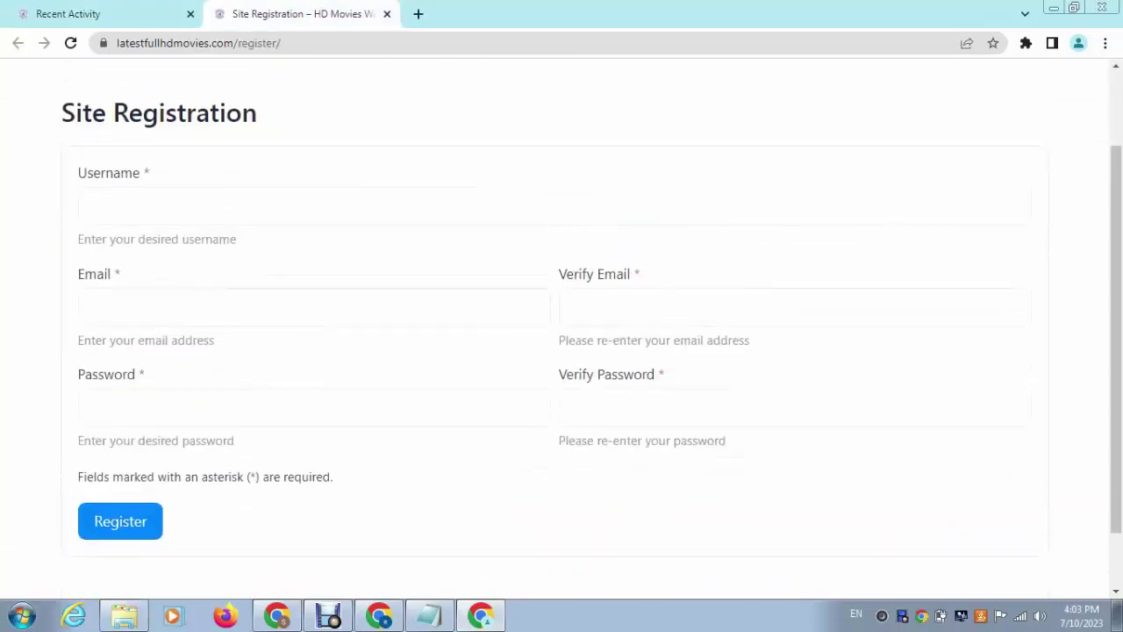
pyautogui.hotkey('ctrl', 'shift', 'Tab')
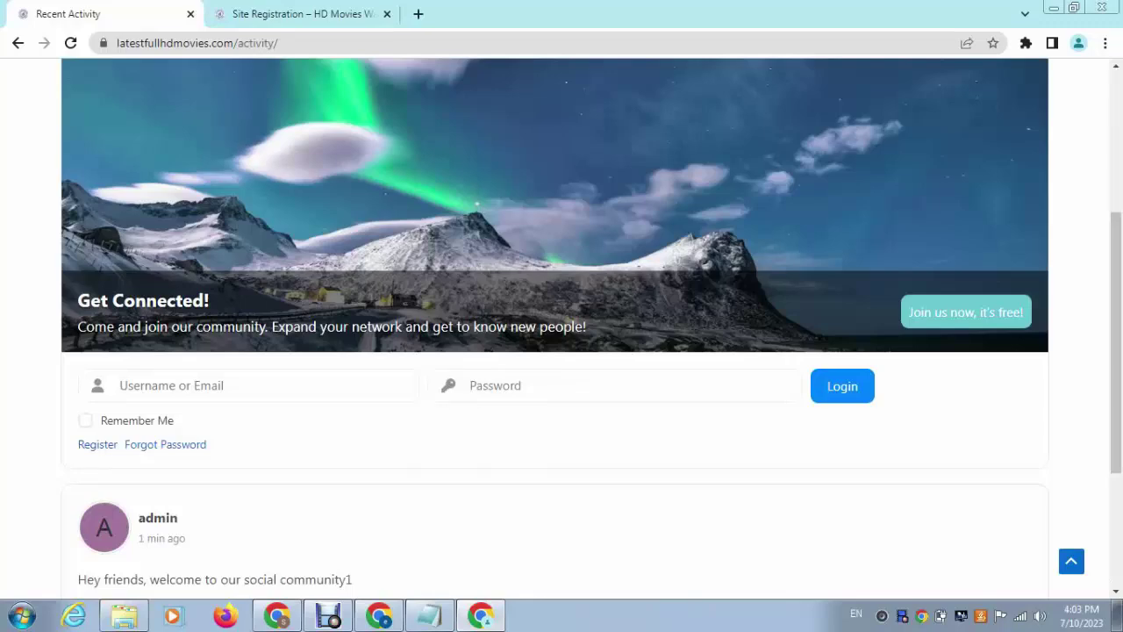
# - Switch back to the admin's browser window and look through PeepSo's General settings
pyautogui.click(379, 615)
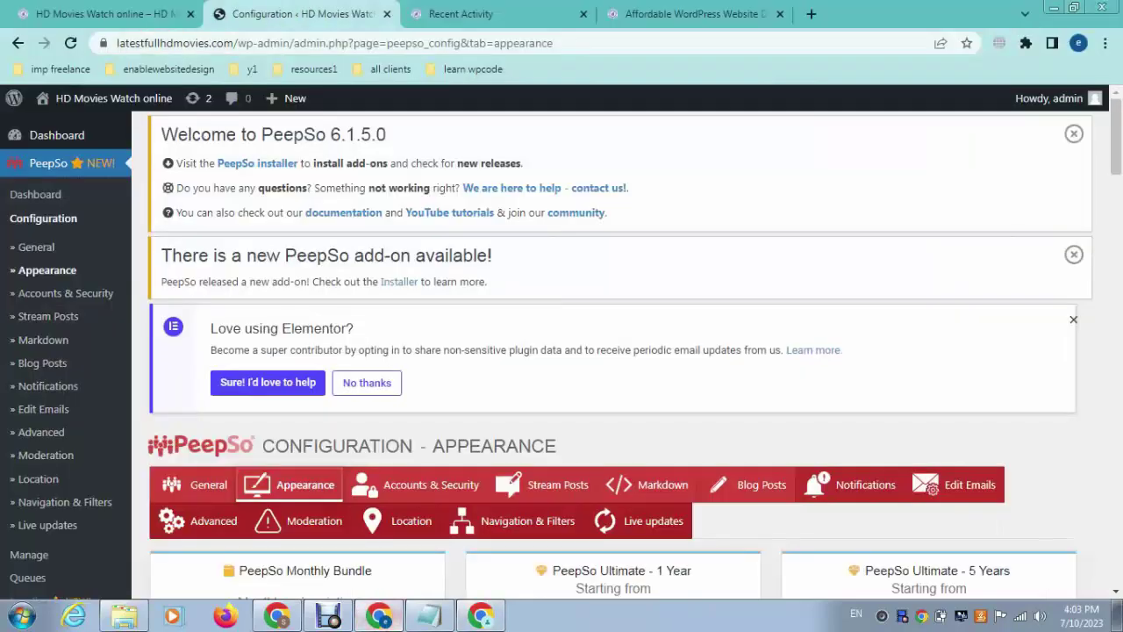
pyautogui.click(36, 246)
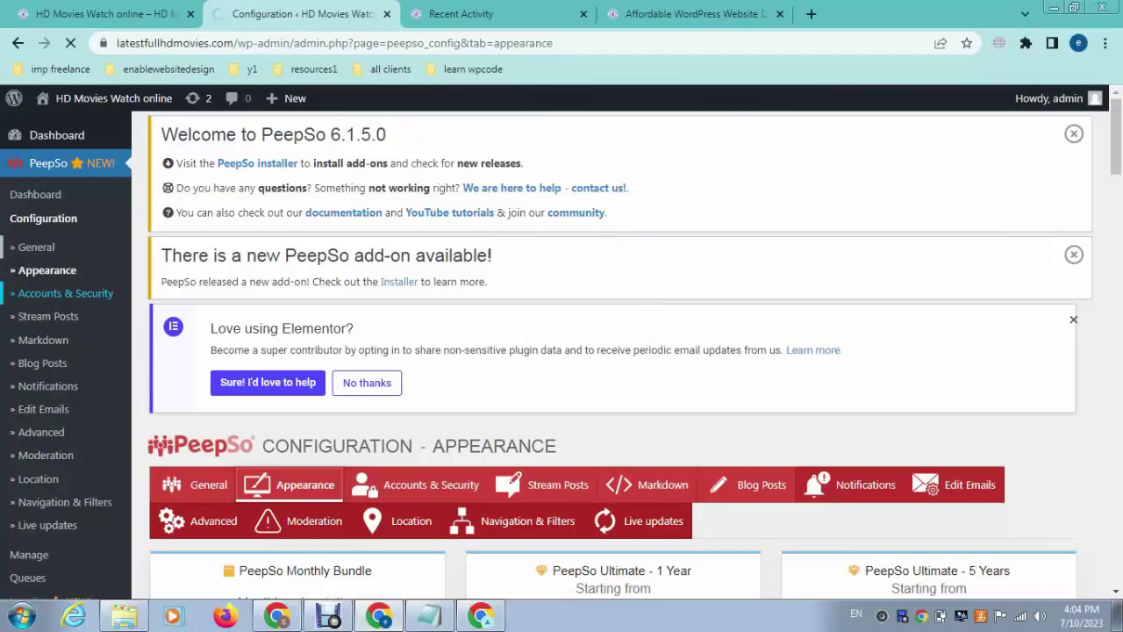
pyautogui.scroll(-5, 614, 351)
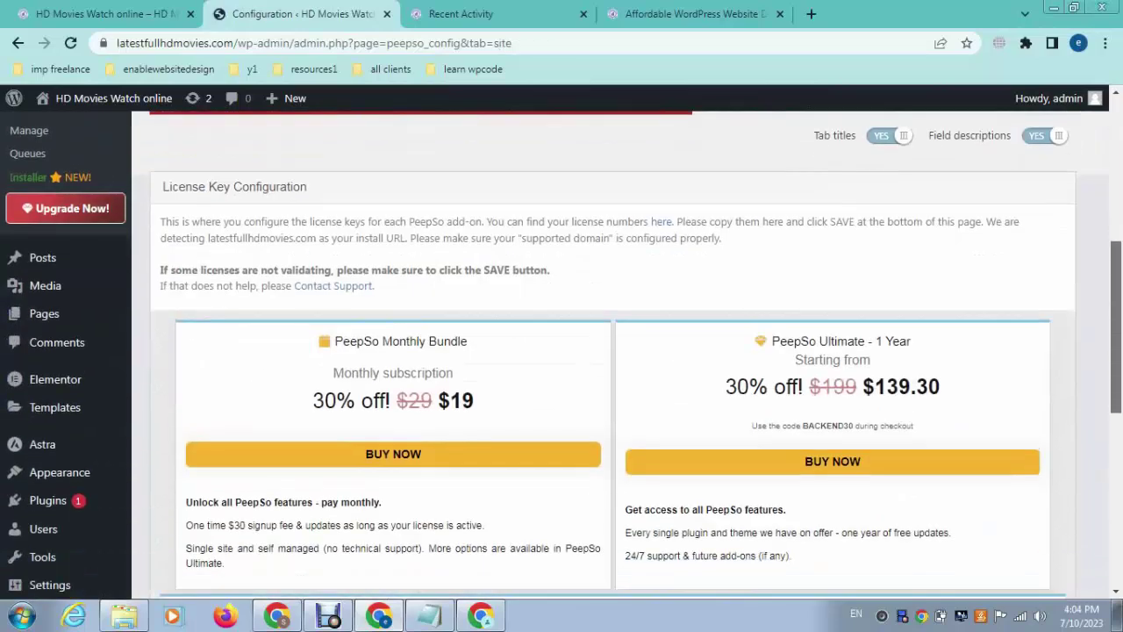
pyautogui.scroll(3, 614, 351)
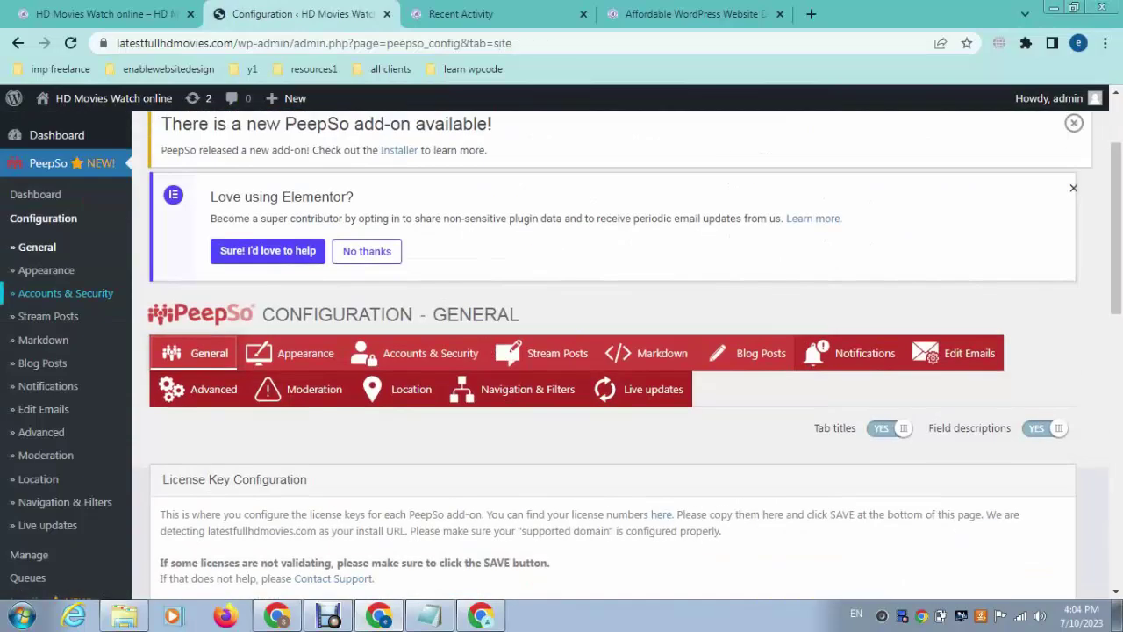
# - In PeepSo's Accounts & Security settings, enable Skip email verification under Activation & Redirect and save the settings
pyautogui.click(67, 293)
pyautogui.scroll(-5, 561, 351)
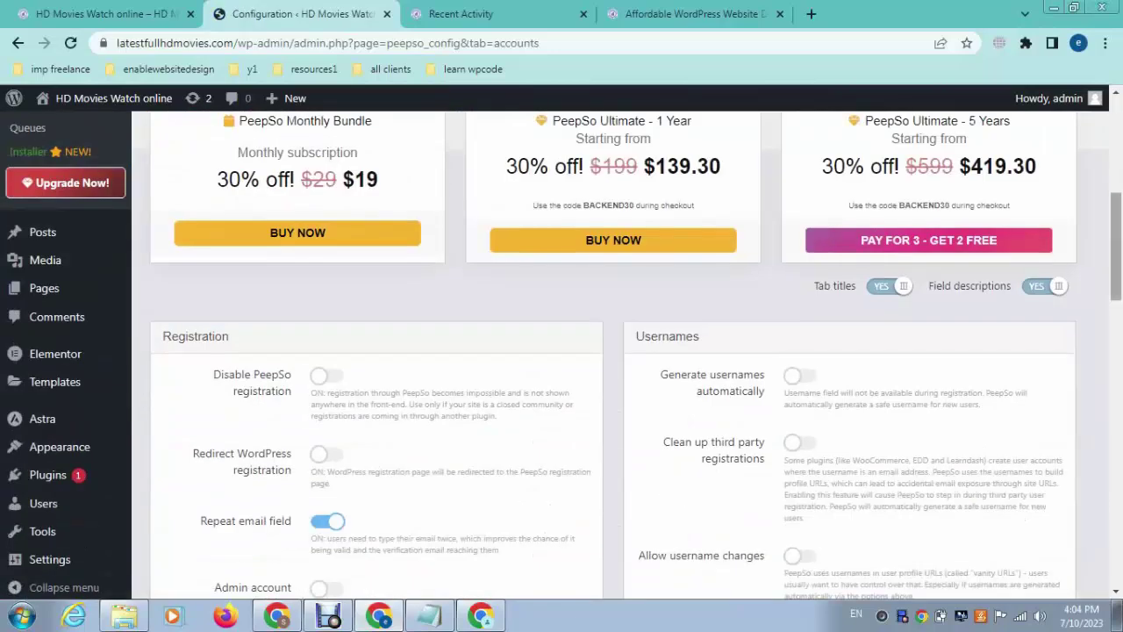
pyautogui.scroll(-2, 561, 351)
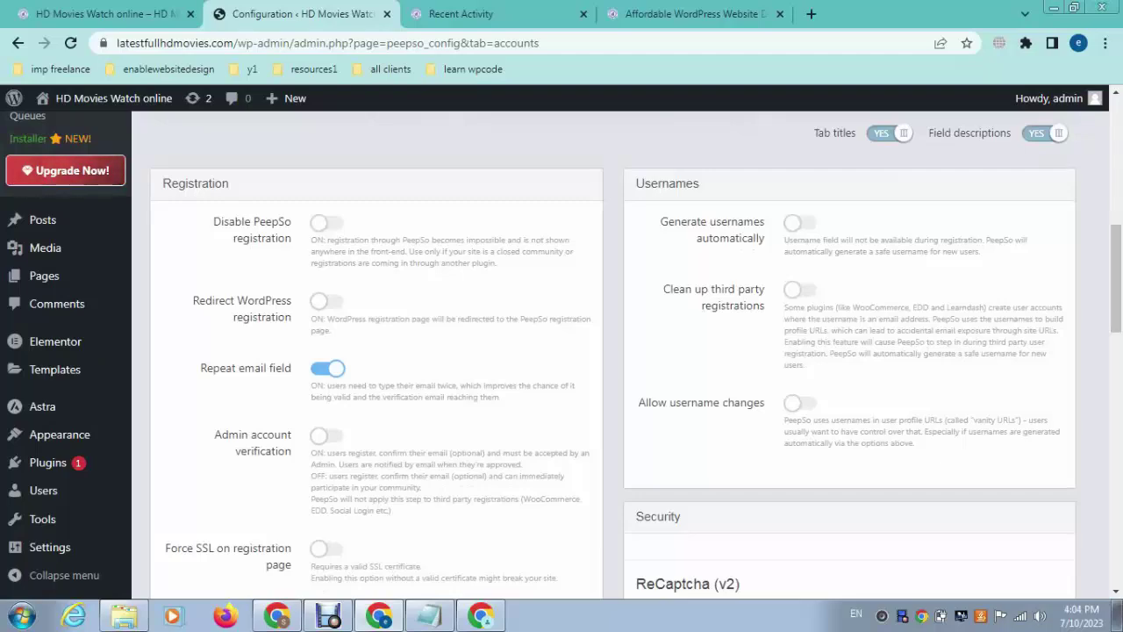
pyautogui.scroll(-3, 614, 351)
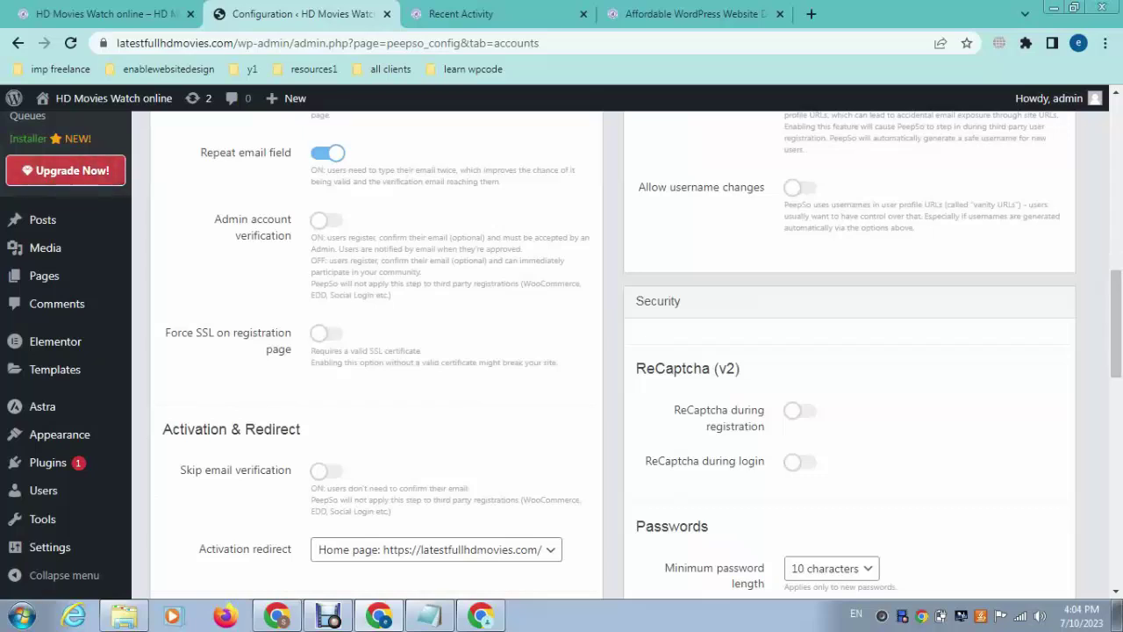
pyautogui.scroll(-2, 614, 351)
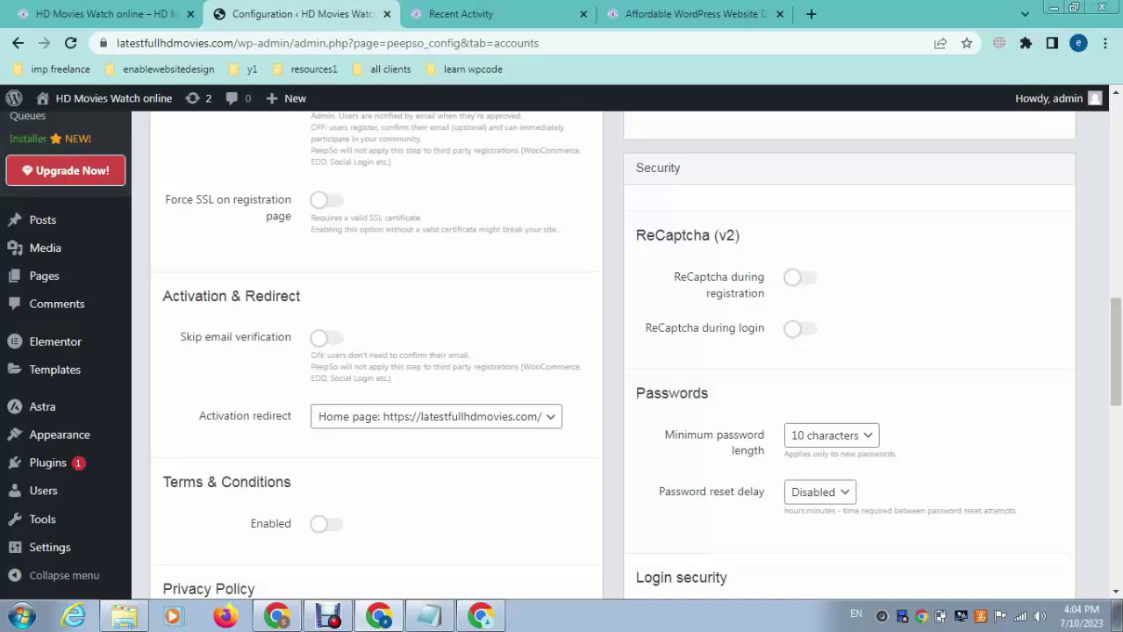
pyautogui.click(327, 338)
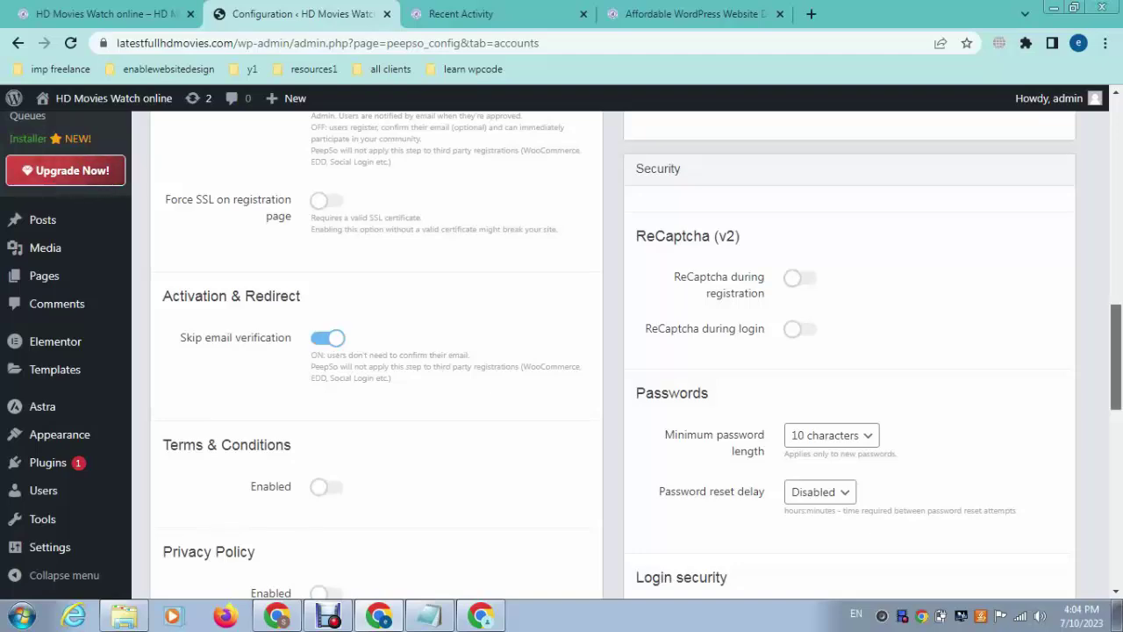
pyautogui.scroll(-9, 605, 351)
pyautogui.scroll(-2, 606, 351)
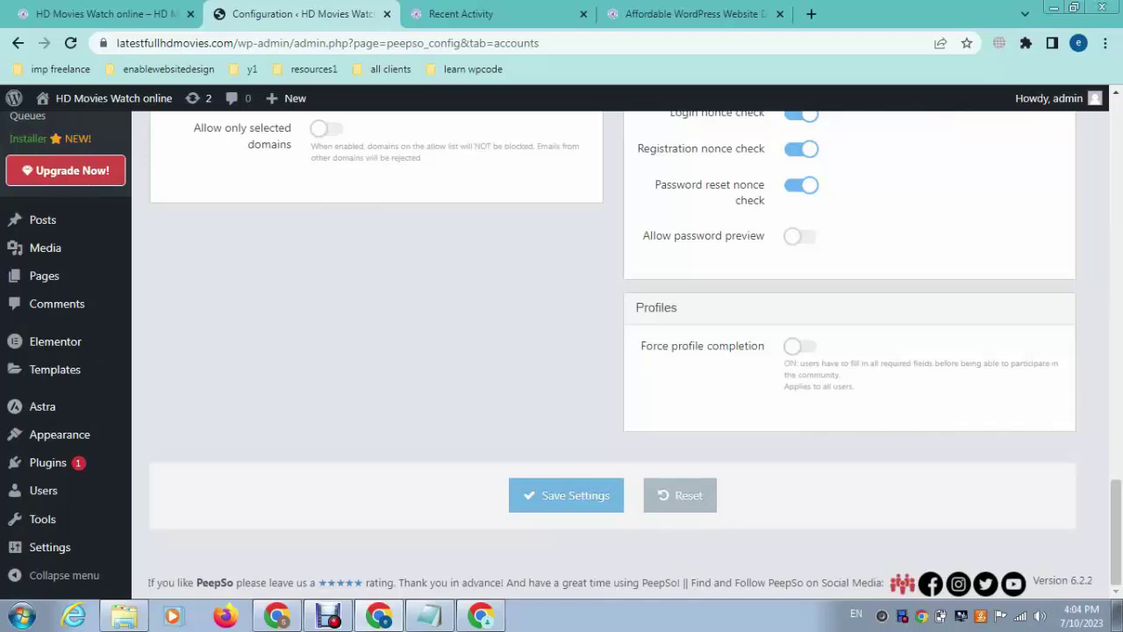
pyautogui.click(566, 495)
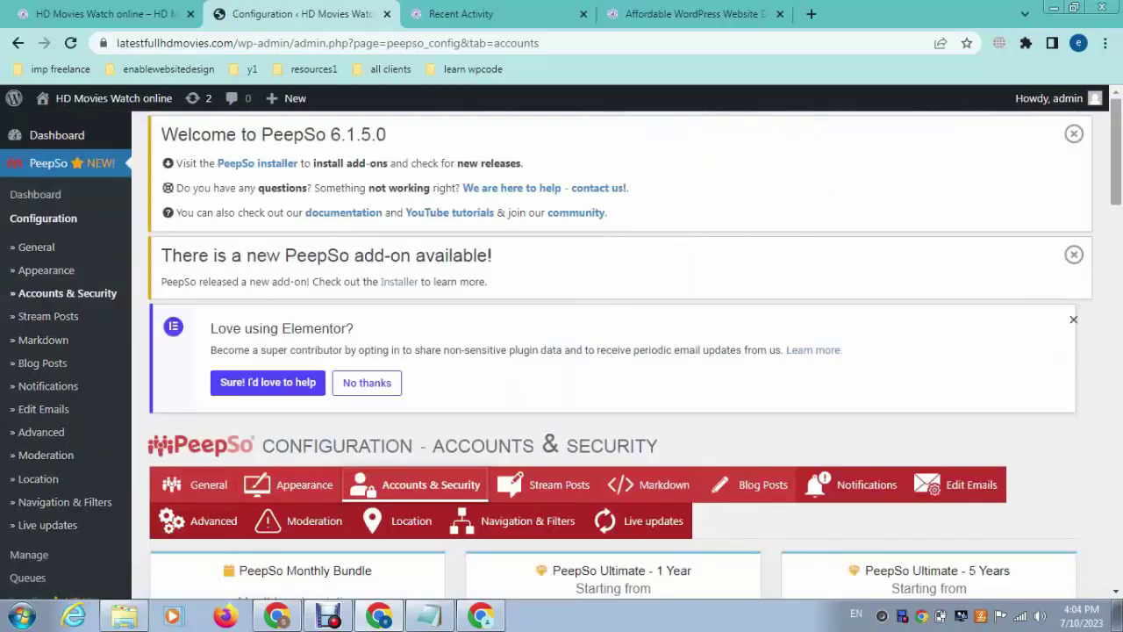
# - Return to the admin's Recent Activity page
pyautogui.click(497, 14)
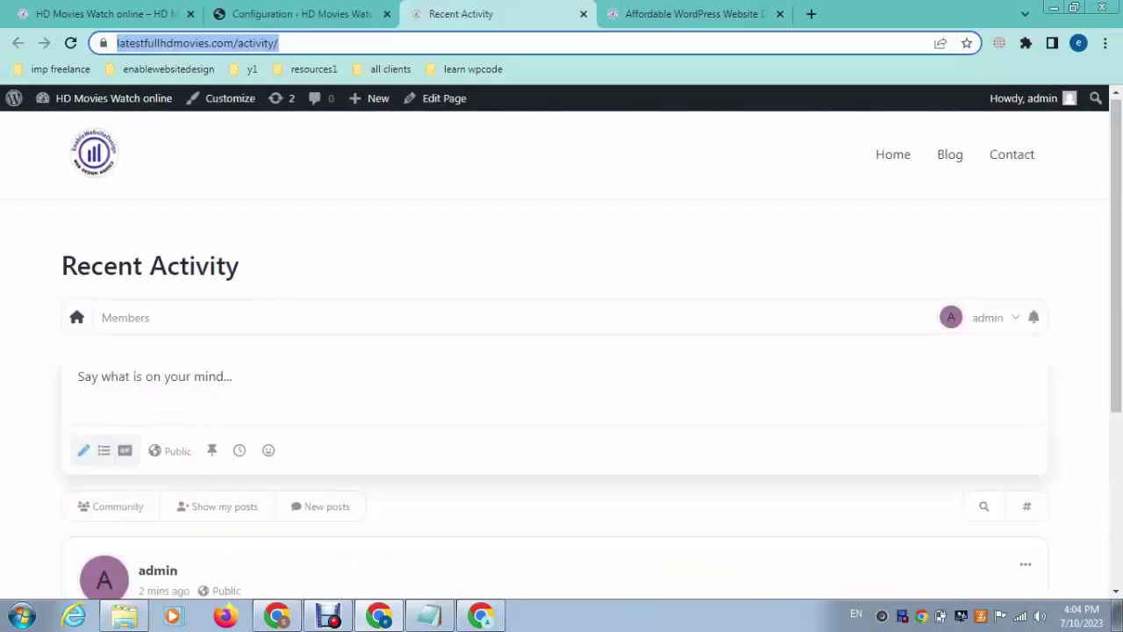